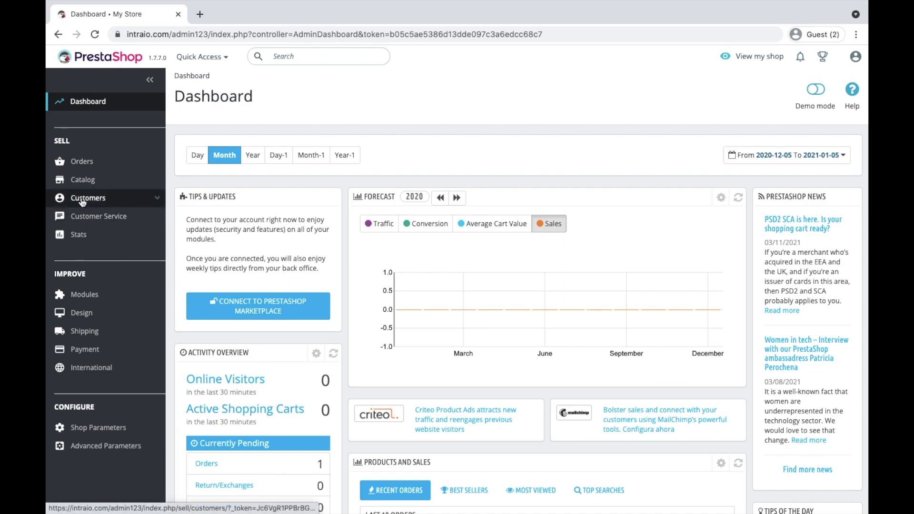
Step: Open the Customers list from the Customers section of the back office
{"action": "scroll", "coordinate": [82, 202], "scroll_direction": "up", "scroll_amount": 5}
{"action": "scroll", "coordinate": [185, 225], "scroll_direction": "down", "scroll_amount": 5}
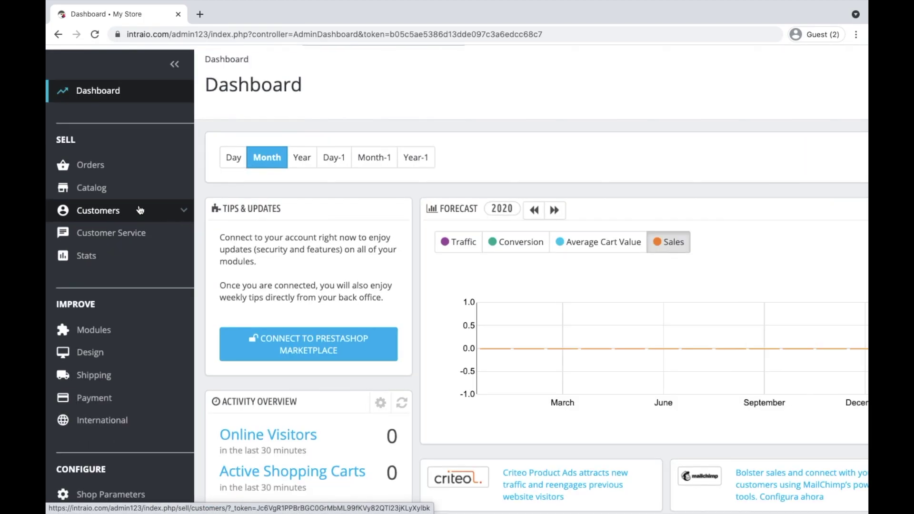
{"action": "mouse_move", "coordinate": [156, 212]}
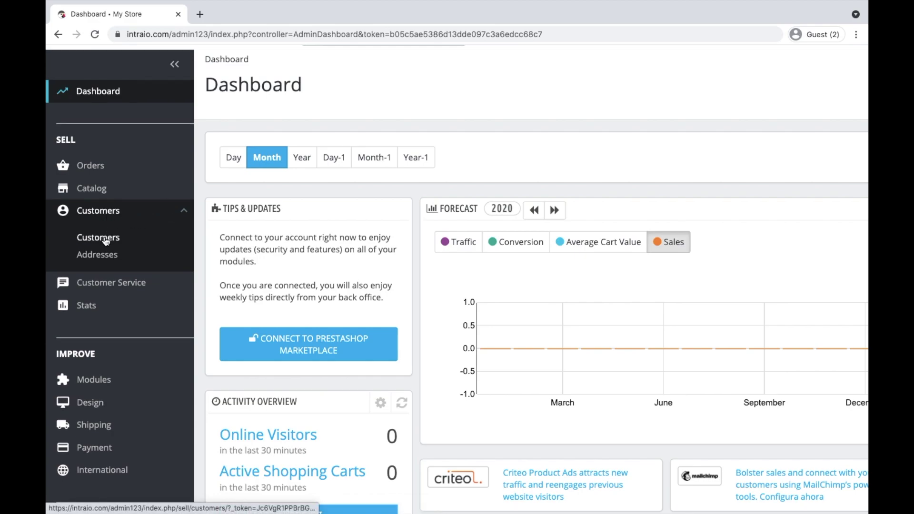
{"action": "scroll", "coordinate": [97, 240], "scroll_direction": "up", "scroll_amount": 4}
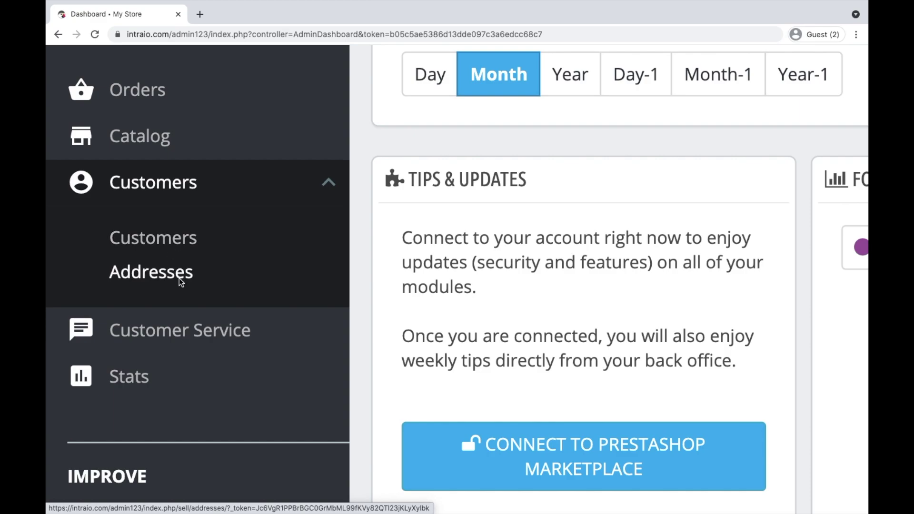
{"action": "left_click", "coordinate": [163, 241]}
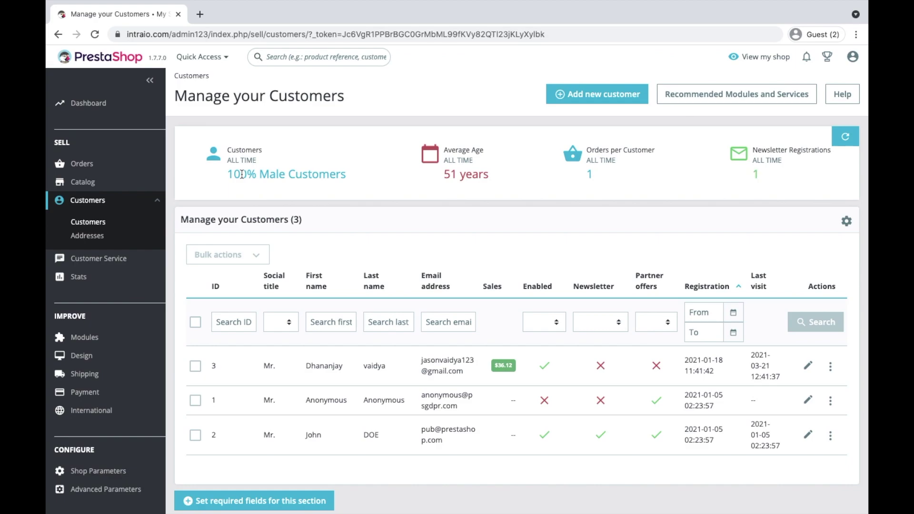
Step: Examine the customer page's statistics on gender share, average age, orders per customer and newsletter registrations
{"action": "scroll", "coordinate": [281, 110], "scroll_direction": "up", "scroll_amount": 5}
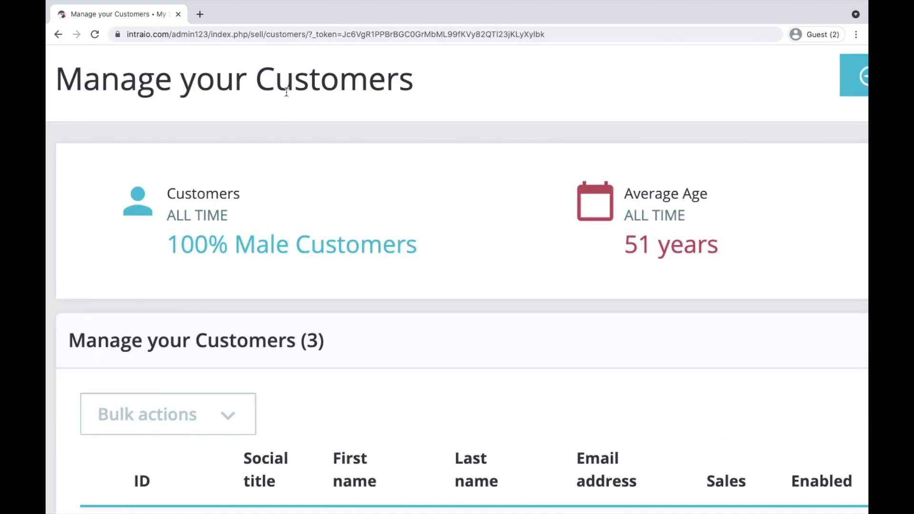
{"action": "scroll", "coordinate": [372, 164], "scroll_direction": "down", "scroll_amount": 5}
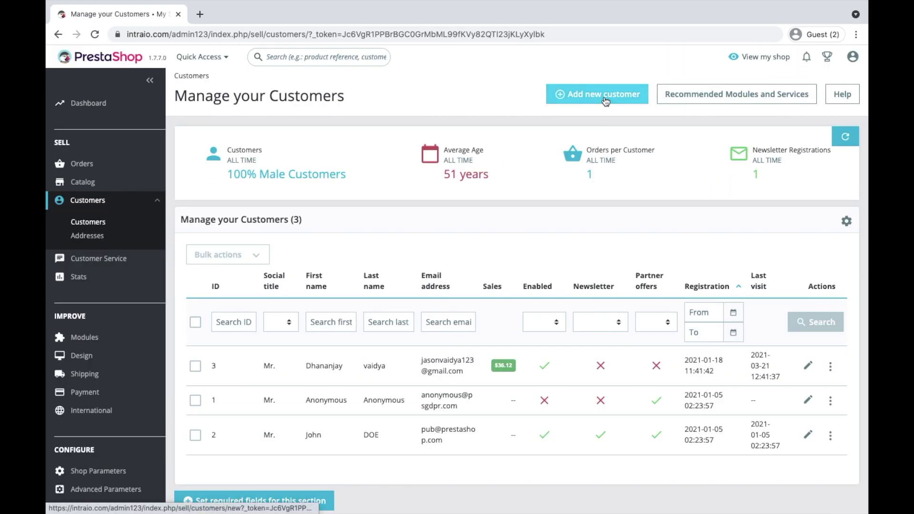
{"action": "scroll", "coordinate": [594, 113], "scroll_direction": "up", "scroll_amount": 5}
{"action": "scroll", "coordinate": [618, 213], "scroll_direction": "down", "scroll_amount": 5}
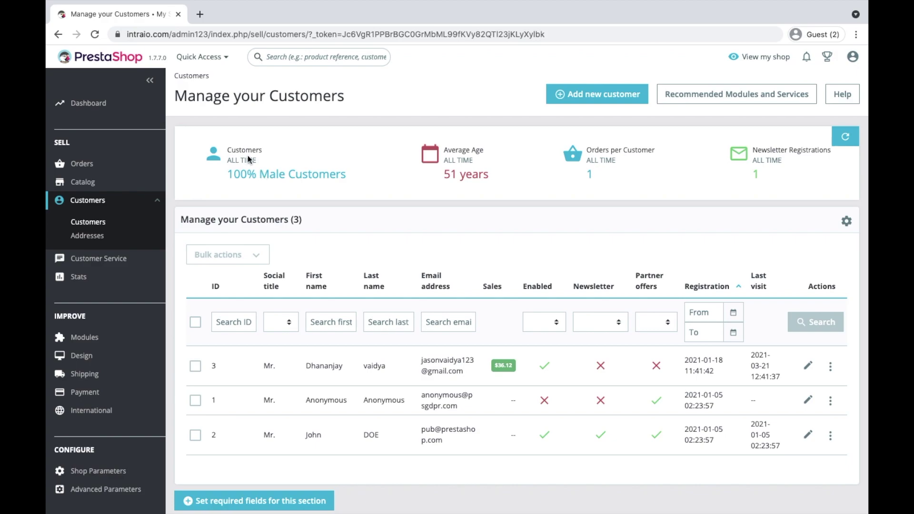
{"action": "scroll", "coordinate": [248, 155], "scroll_direction": "up", "scroll_amount": 5}
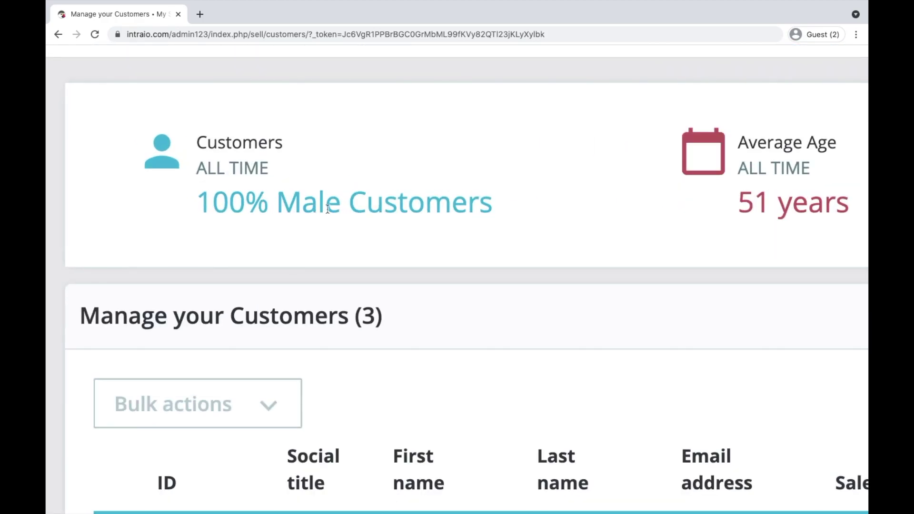
{"action": "scroll", "coordinate": [386, 205], "scroll_direction": "down", "scroll_amount": 5}
{"action": "scroll", "coordinate": [781, 136], "scroll_direction": "up", "scroll_amount": 2}
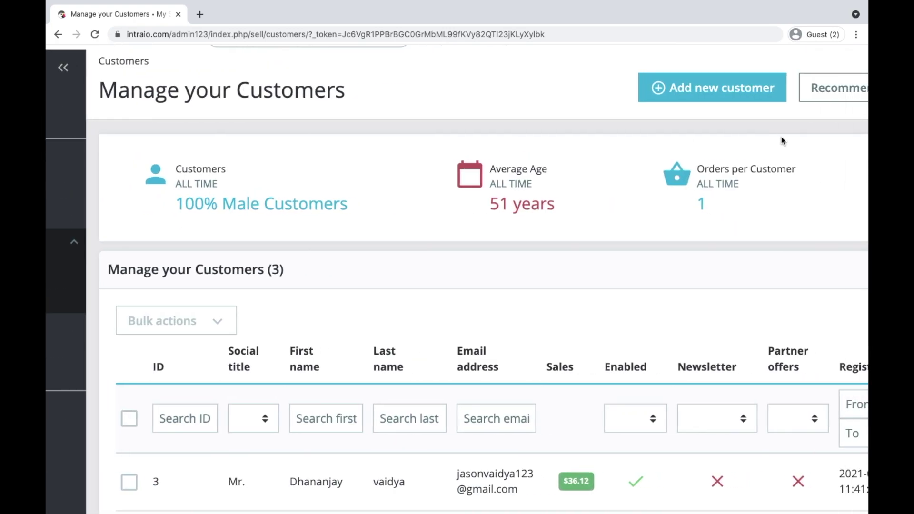
{"action": "scroll", "coordinate": [529, 193], "scroll_direction": "up", "scroll_amount": 3}
{"action": "left_click_drag", "start_coordinate": [428, 206], "coordinate": [464, 210]}
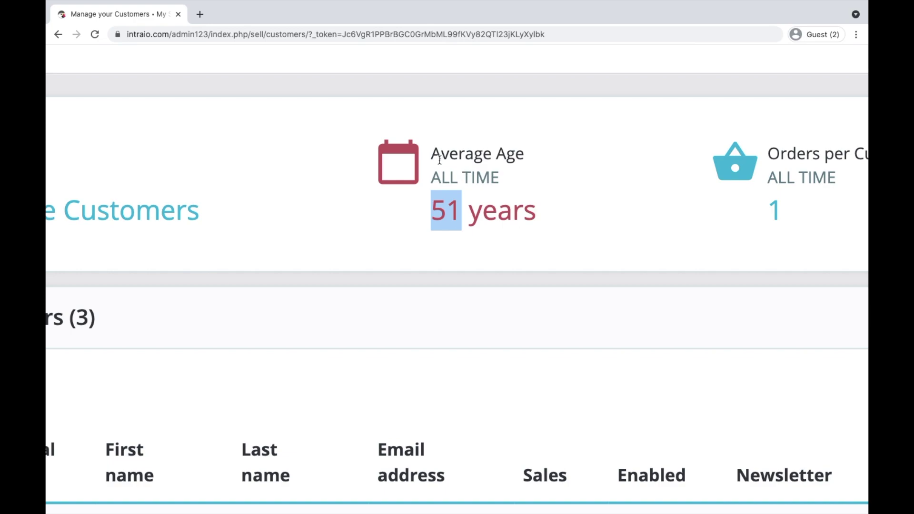
{"action": "left_click_drag", "start_coordinate": [431, 157], "coordinate": [525, 163]}
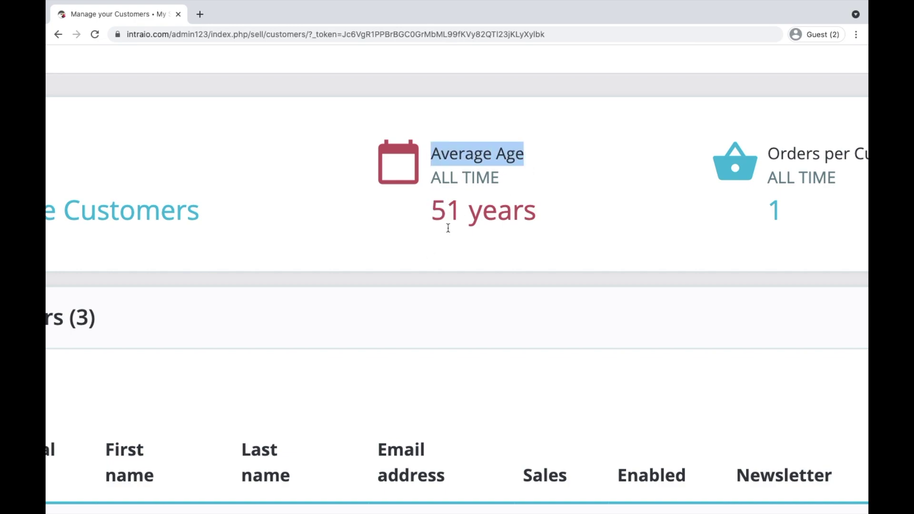
{"action": "scroll", "coordinate": [448, 228], "scroll_direction": "down", "scroll_amount": 3}
{"action": "scroll", "coordinate": [594, 150], "scroll_direction": "up", "scroll_amount": 3}
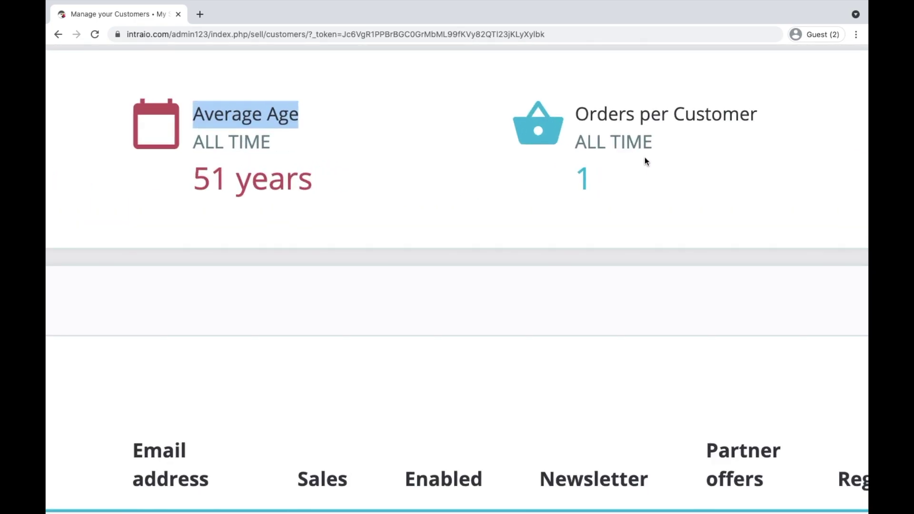
{"action": "scroll", "coordinate": [645, 157], "scroll_direction": "up", "scroll_amount": 2}
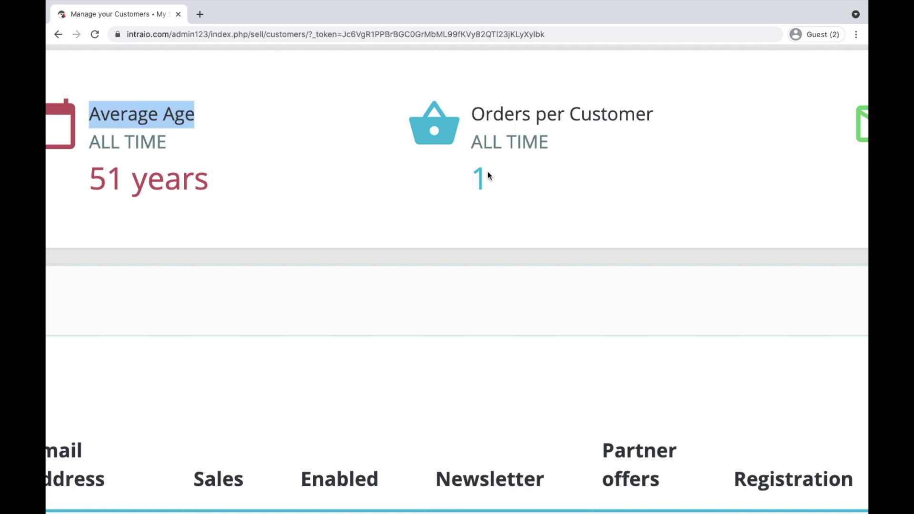
{"action": "scroll", "coordinate": [487, 173], "scroll_direction": "down", "scroll_amount": 3}
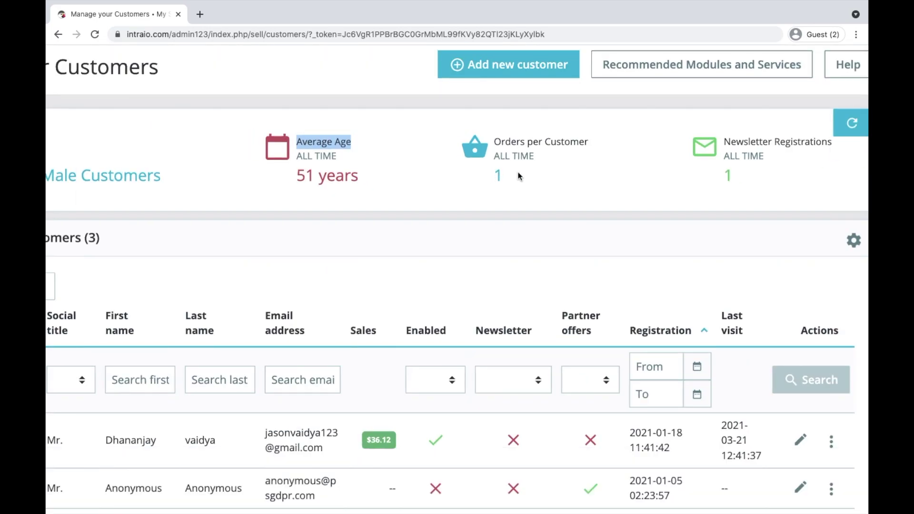
{"action": "scroll", "coordinate": [519, 172], "scroll_direction": "right", "scroll_amount": 1}
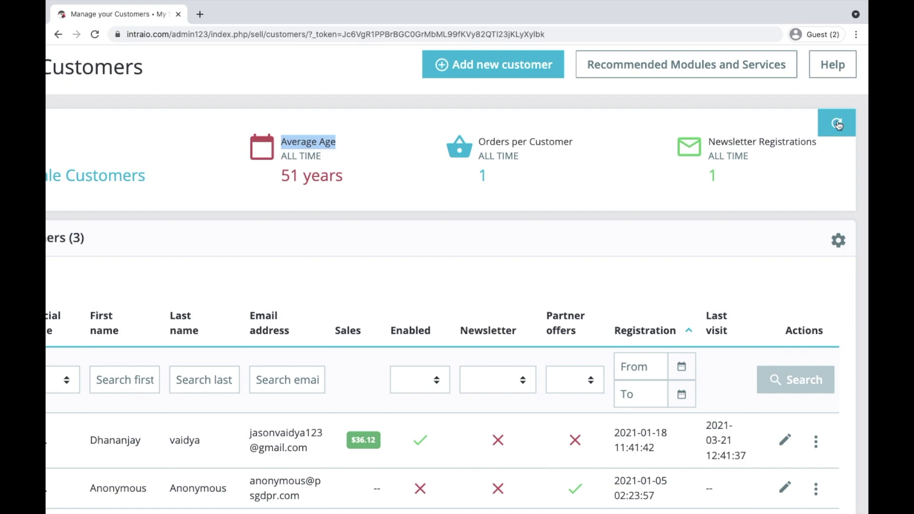
{"action": "scroll", "coordinate": [842, 125], "scroll_direction": "up", "scroll_amount": 5}
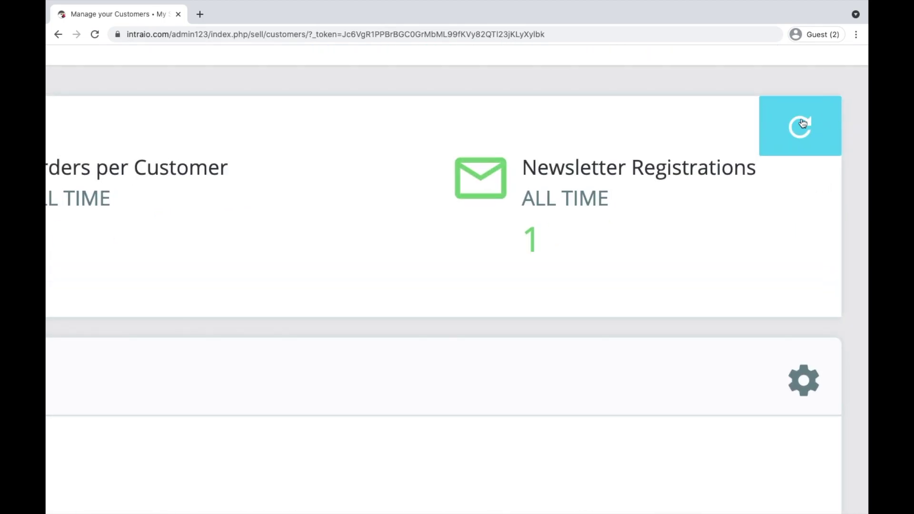
{"action": "scroll", "coordinate": [761, 130], "scroll_direction": "down", "scroll_amount": 5}
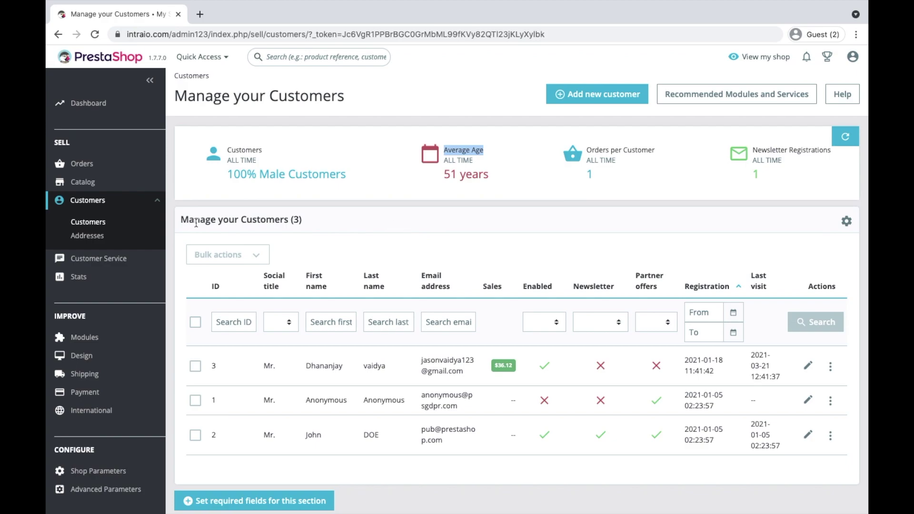
Step: Examine the number of customers in the list heading and the list's import, export and SQL options
{"action": "scroll", "coordinate": [292, 221], "scroll_direction": "up", "scroll_amount": 3}
{"action": "scroll", "coordinate": [292, 221], "scroll_direction": "up", "scroll_amount": 2}
{"action": "left_click_drag", "start_coordinate": [298, 219], "coordinate": [307, 220]}
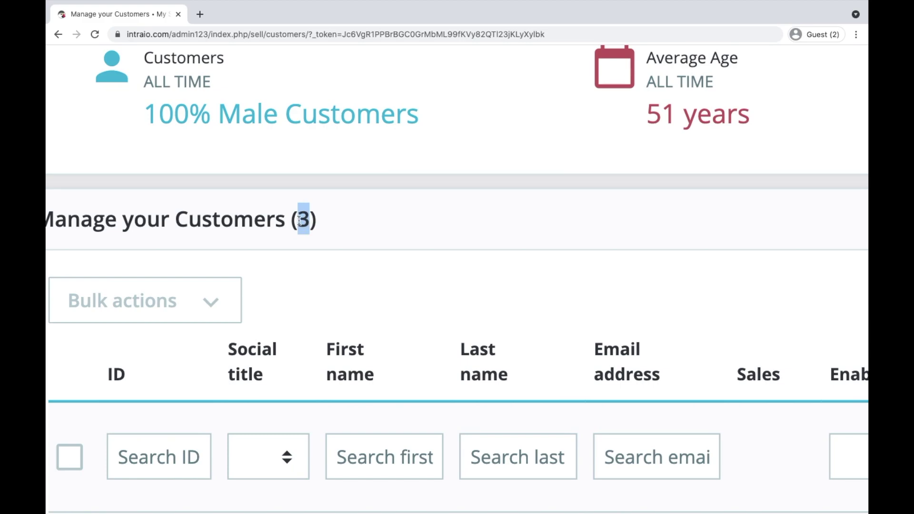
{"action": "scroll", "coordinate": [316, 224], "scroll_direction": "down", "scroll_amount": 5}
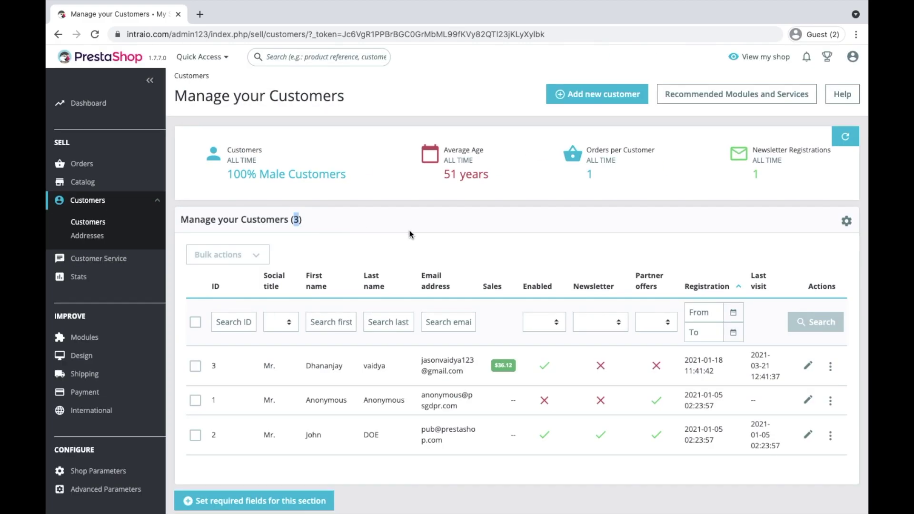
{"action": "left_click", "coordinate": [846, 221]}
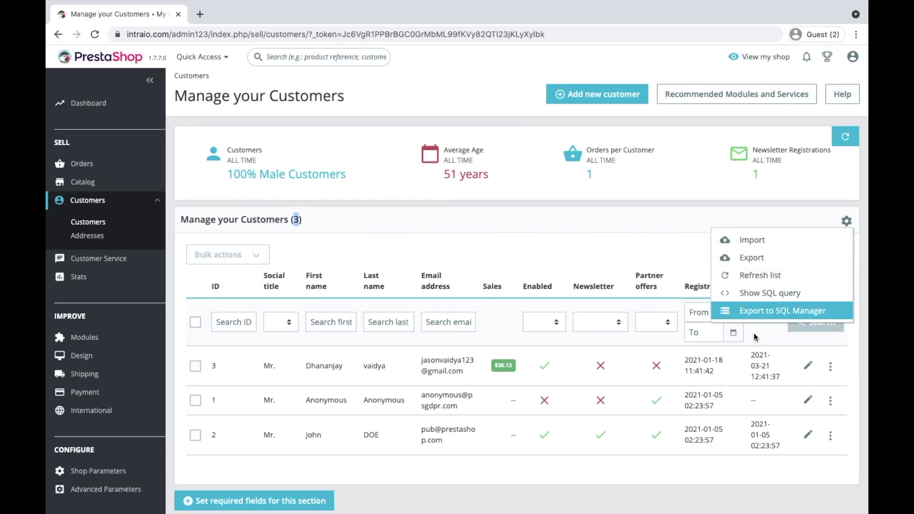
{"action": "left_click", "coordinate": [627, 211]}
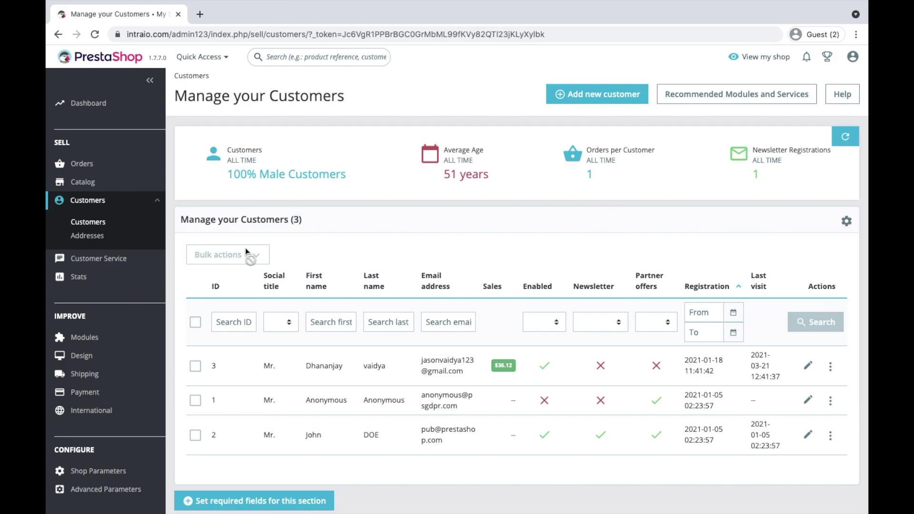
Step: Delete the anonymous customer with ID 1 from the customer list and confirm the deletion
{"action": "scroll", "coordinate": [226, 312], "scroll_direction": "up", "scroll_amount": 3}
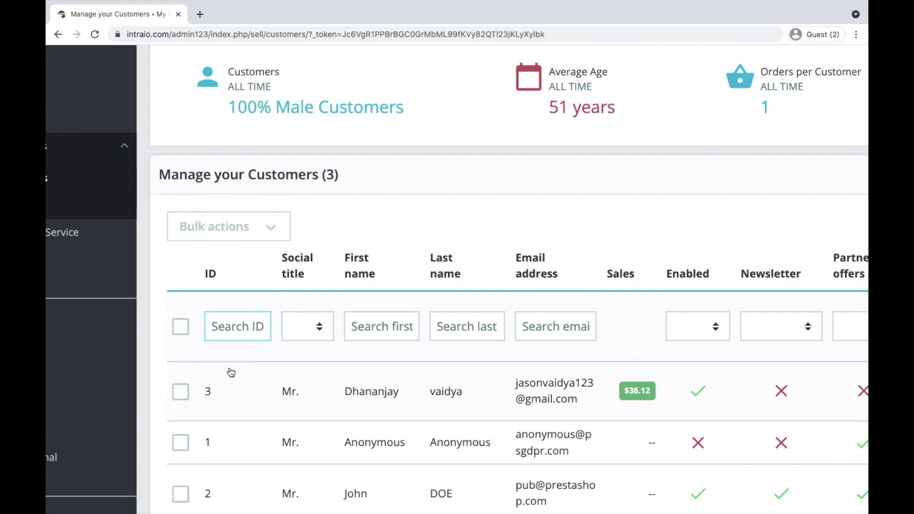
{"action": "scroll", "coordinate": [211, 469], "scroll_direction": "down", "scroll_amount": 1}
{"action": "scroll", "coordinate": [211, 469], "scroll_direction": "down", "scroll_amount": 2}
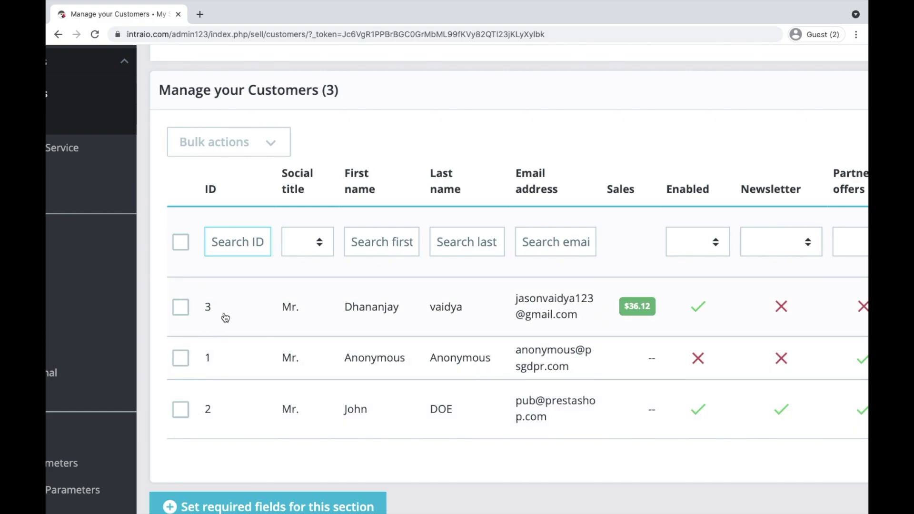
{"action": "left_click", "coordinate": [181, 359]}
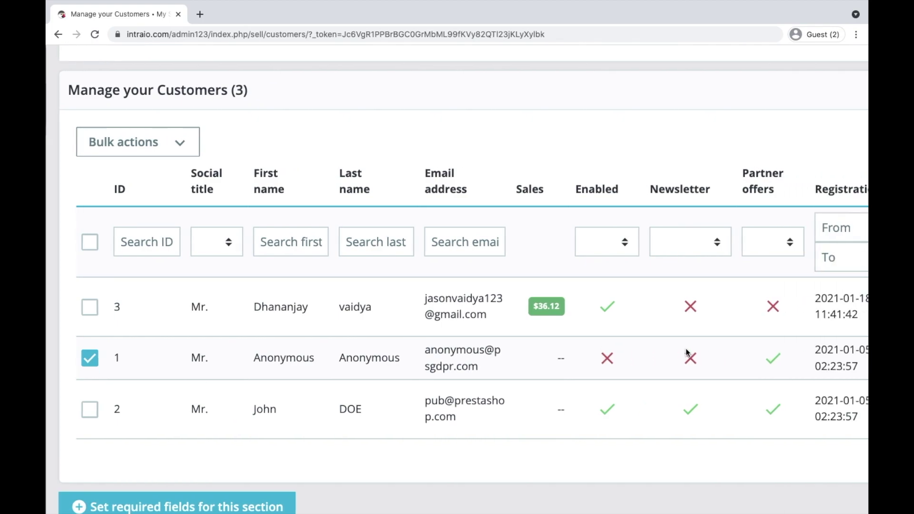
{"action": "scroll", "coordinate": [694, 358], "scroll_direction": "right", "scroll_amount": 6}
{"action": "left_click", "coordinate": [812, 357]}
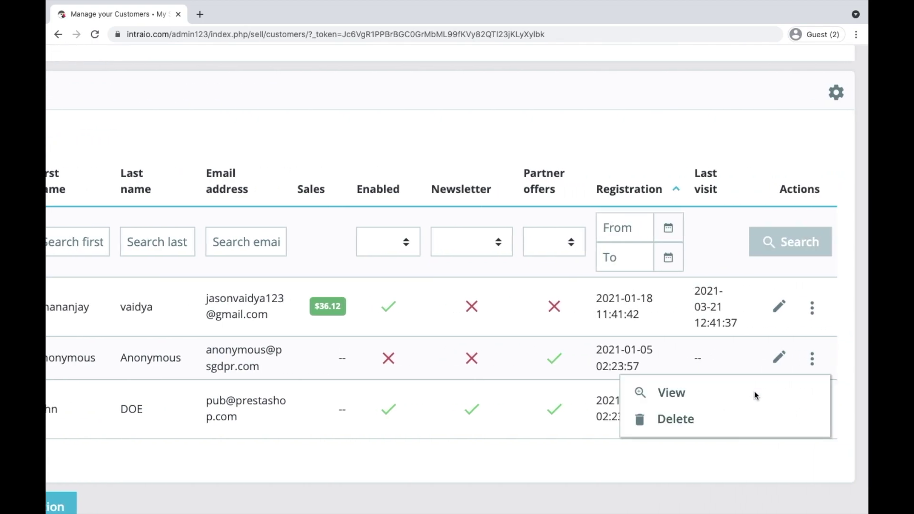
{"action": "left_click", "coordinate": [696, 426]}
{"action": "left_click", "coordinate": [490, 116]}
{"action": "scroll", "coordinate": [333, 335], "scroll_direction": "left", "scroll_amount": 6}
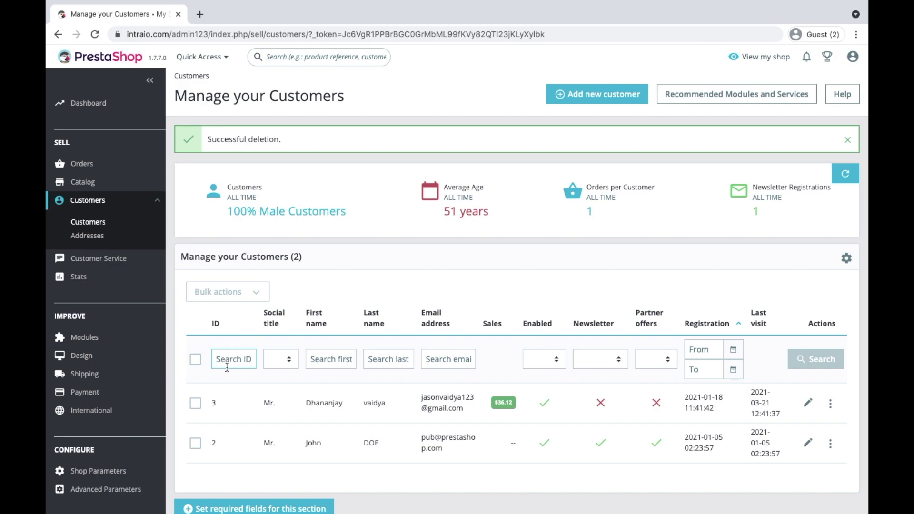
Step: Search the customer list for ID 3 and reset the filter to list all customers again
{"action": "type", "text": "3"}
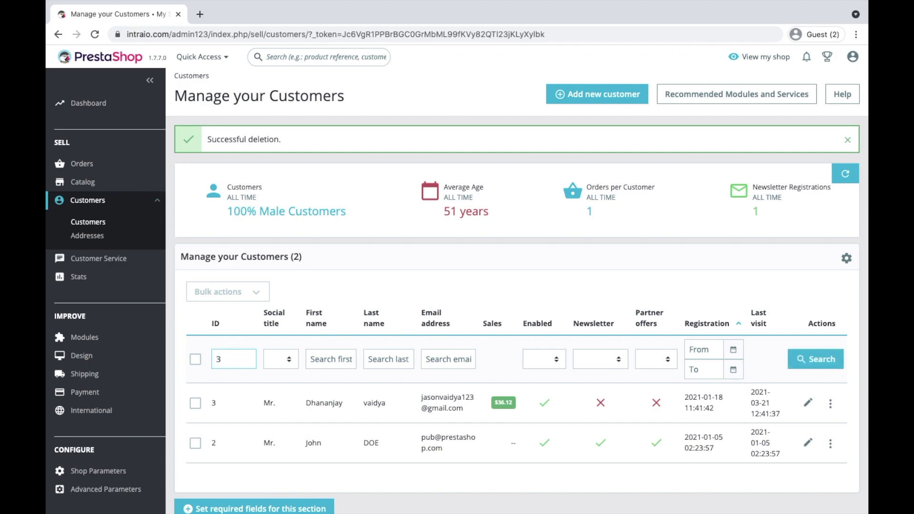
{"action": "key", "text": "Return"}
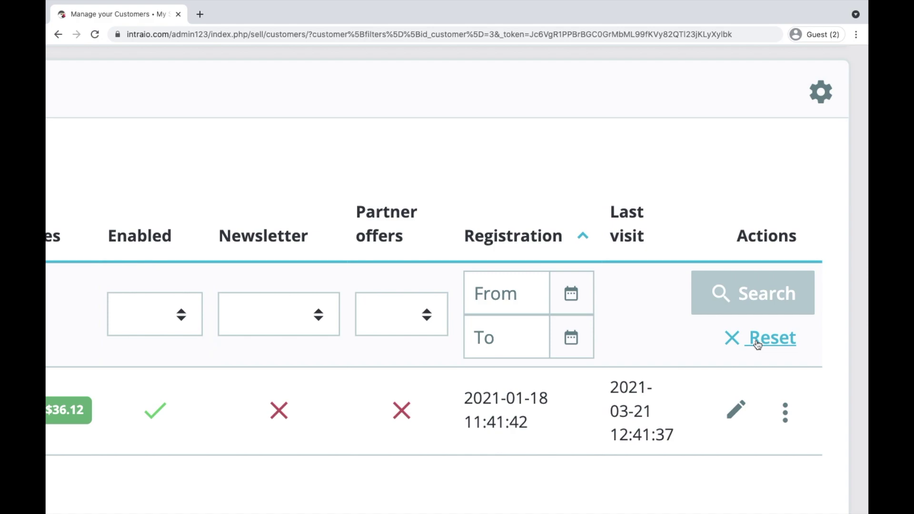
{"action": "left_click", "coordinate": [759, 343]}
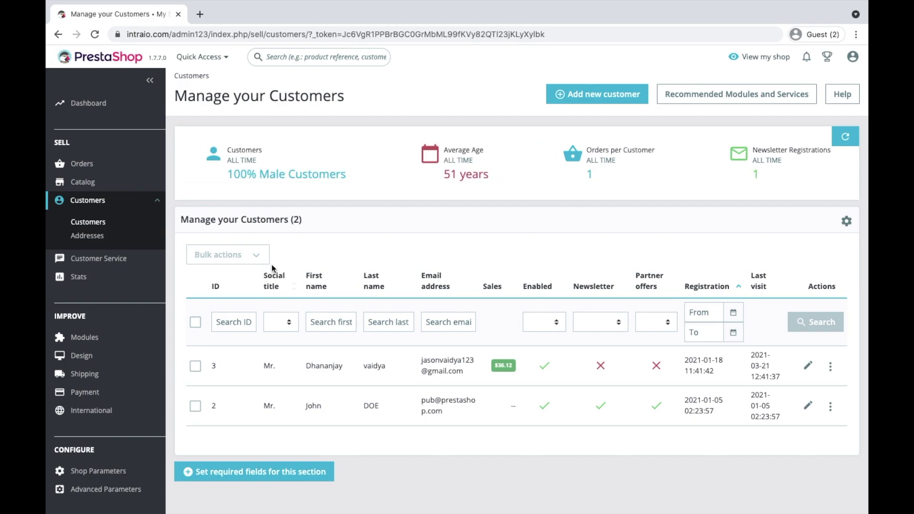
{"action": "scroll", "coordinate": [286, 285], "scroll_direction": "up", "scroll_amount": 5}
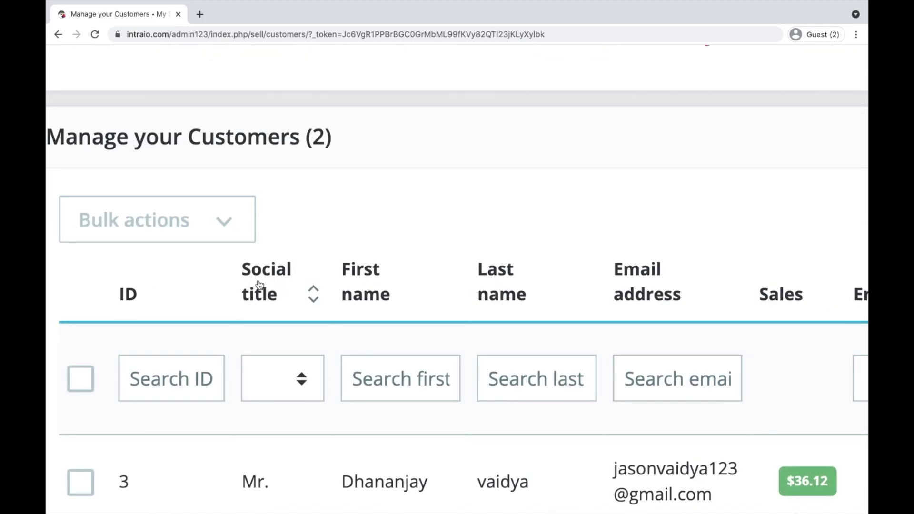
{"action": "scroll", "coordinate": [287, 303], "scroll_direction": "down", "scroll_amount": 5}
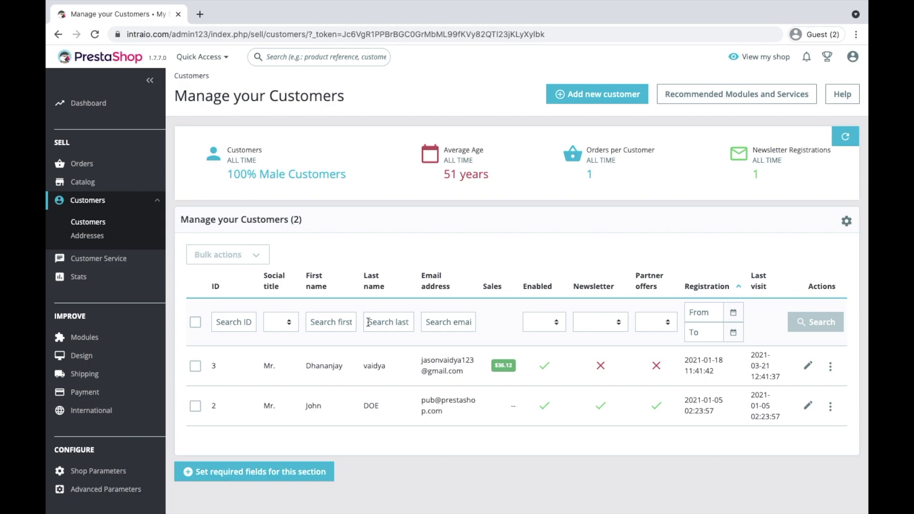
Step: Open the storefront's Create an account form through its sign-in page and review the registration fields
{"action": "left_click", "coordinate": [780, 56]}
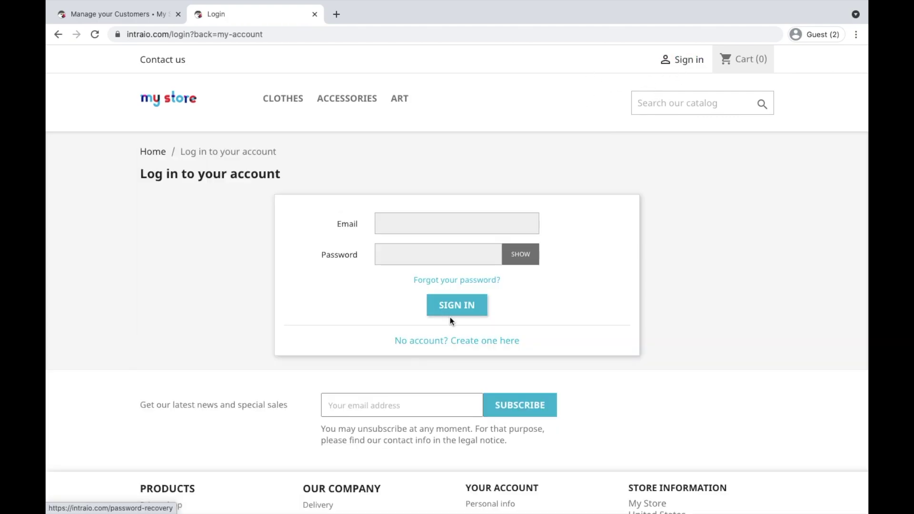
{"action": "left_click", "coordinate": [478, 341]}
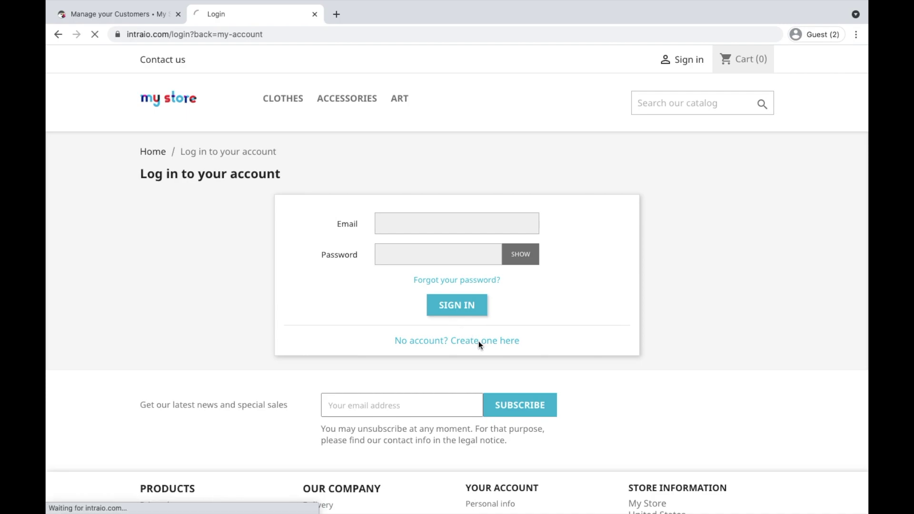
{"action": "scroll", "coordinate": [390, 291], "scroll_direction": "down", "scroll_amount": 2}
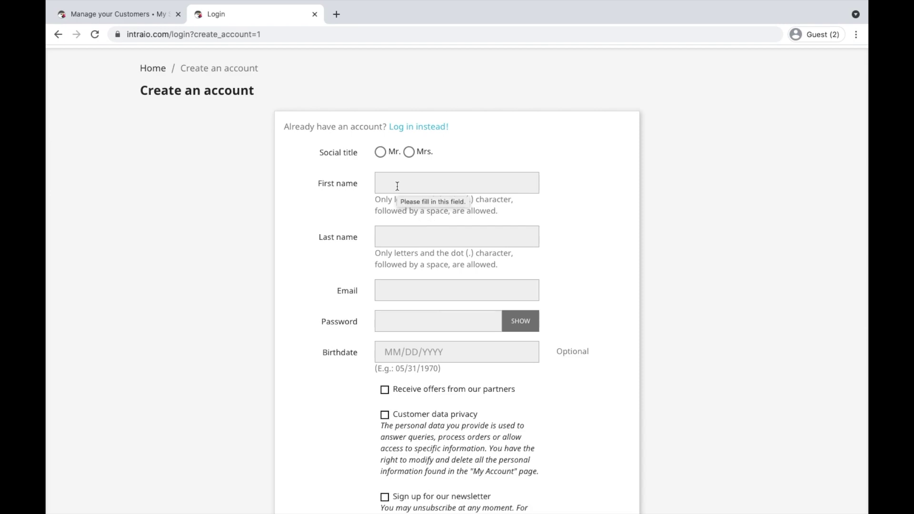
{"action": "scroll", "coordinate": [427, 399], "scroll_direction": "down", "scroll_amount": 3}
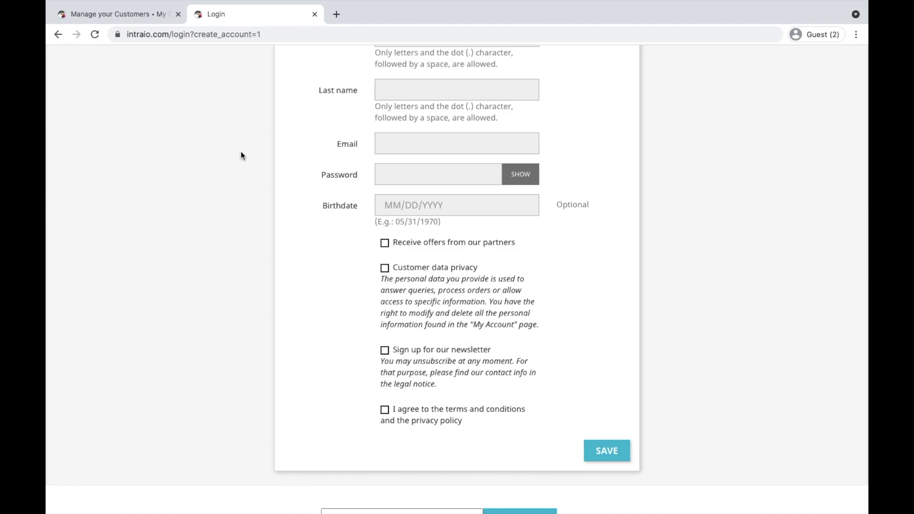
Step: Return to the back office customer list and sort the customers by Sales in descending order
{"action": "scroll", "coordinate": [318, 167], "scroll_direction": "up", "scroll_amount": 5}
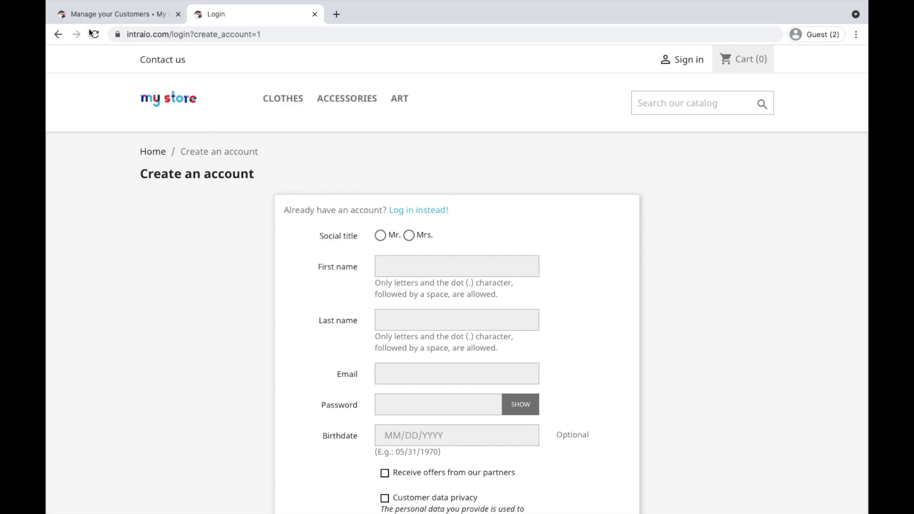
{"action": "left_click", "coordinate": [110, 14]}
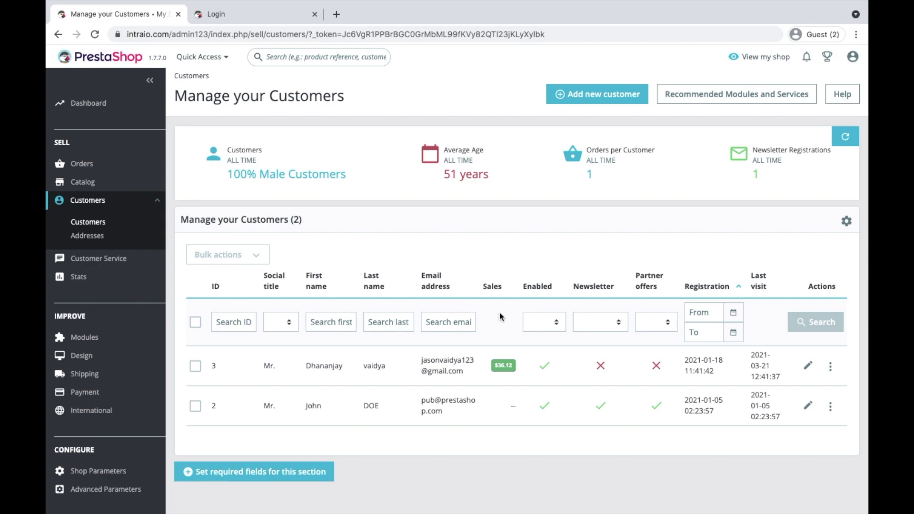
{"action": "scroll", "coordinate": [499, 313], "scroll_direction": "up", "scroll_amount": 5}
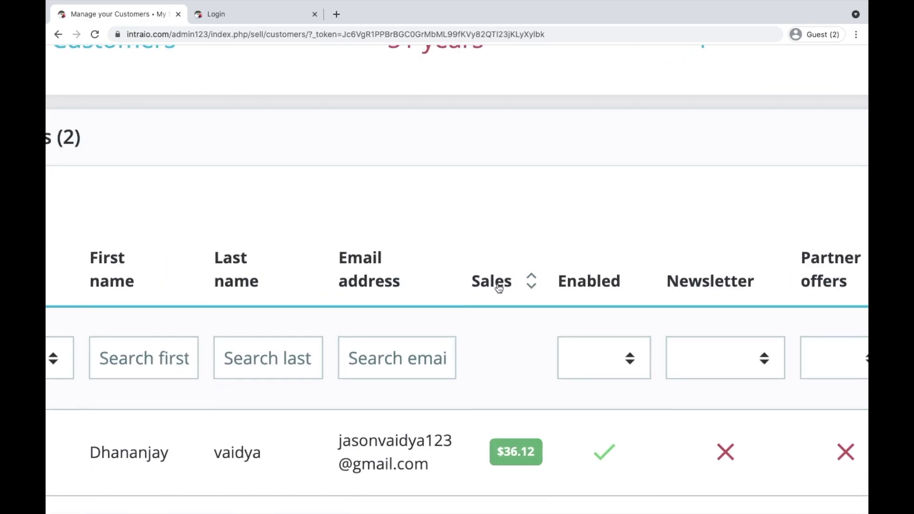
{"action": "scroll", "coordinate": [503, 373], "scroll_direction": "down", "scroll_amount": 2}
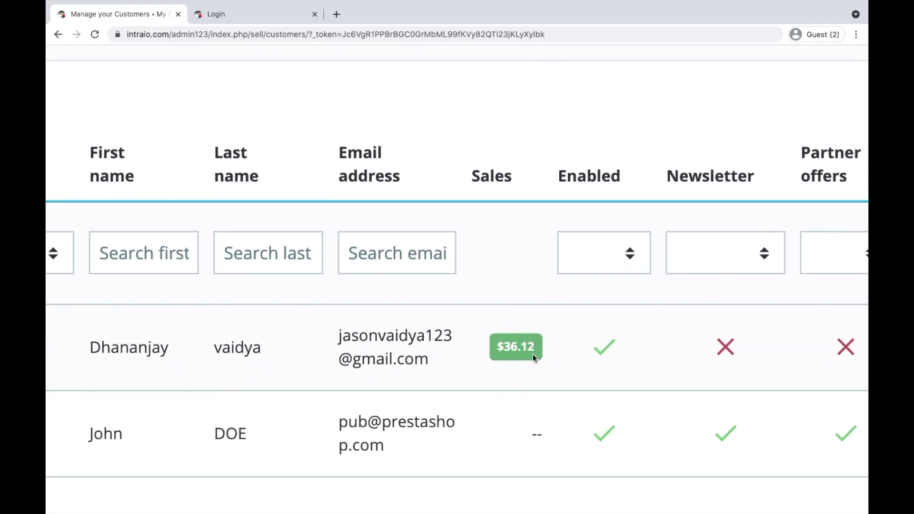
{"action": "left_click", "coordinate": [502, 175]}
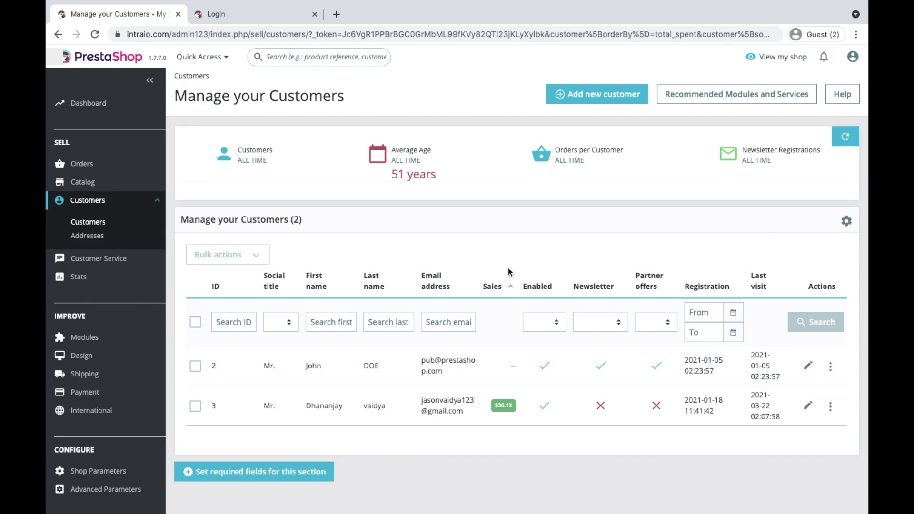
{"action": "left_click", "coordinate": [499, 287]}
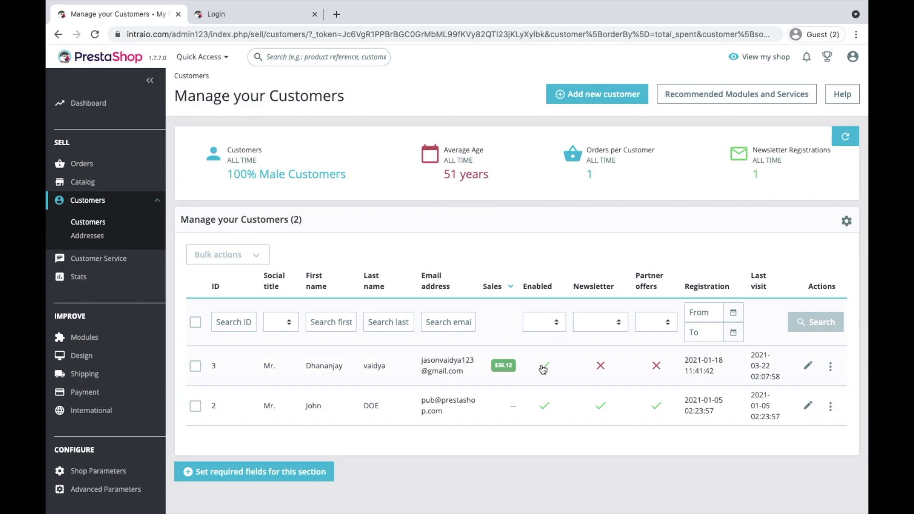
Step: Review the newsletter, terms and conditions, customer data privacy and partner offers checkboxes on the storefront's Create an account form
{"action": "scroll", "coordinate": [545, 366], "scroll_direction": "up", "scroll_amount": 5}
{"action": "left_click", "coordinate": [261, 14]}
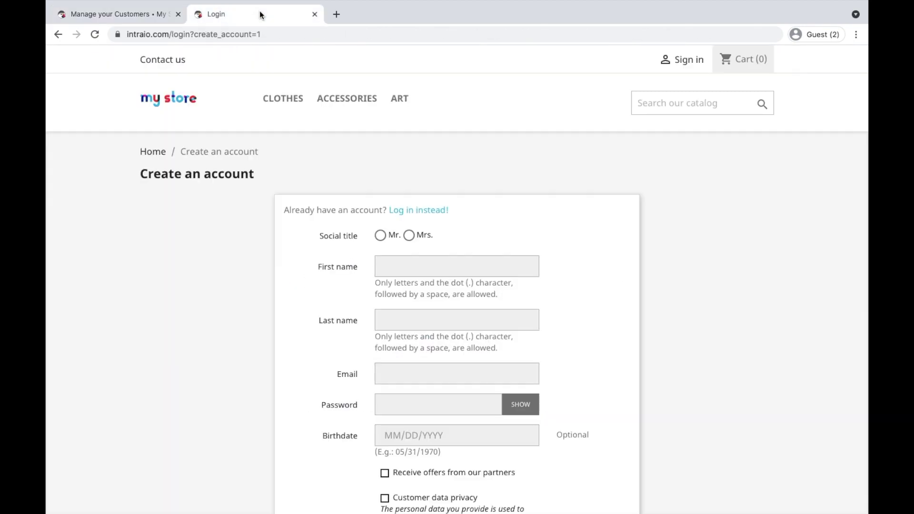
{"action": "scroll", "coordinate": [409, 451], "scroll_direction": "down", "scroll_amount": 4}
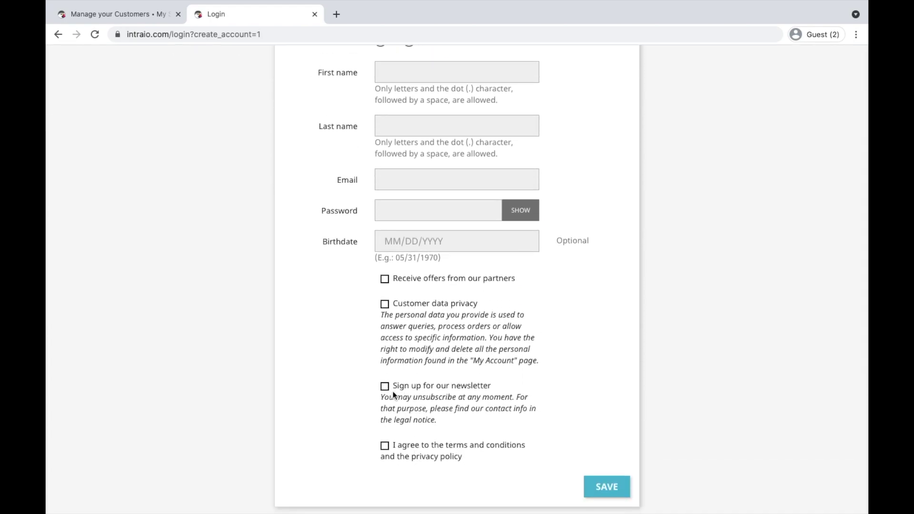
{"action": "scroll", "coordinate": [393, 417], "scroll_direction": "up", "scroll_amount": 5}
{"action": "scroll", "coordinate": [559, 355], "scroll_direction": "down", "scroll_amount": 3}
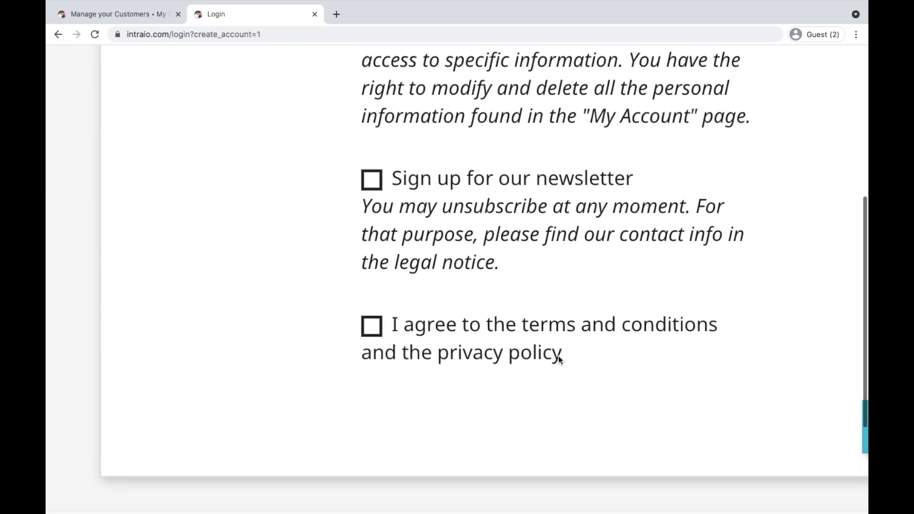
{"action": "scroll", "coordinate": [485, 267], "scroll_direction": "up", "scroll_amount": 3}
{"action": "scroll", "coordinate": [436, 178], "scroll_direction": "up", "scroll_amount": 3}
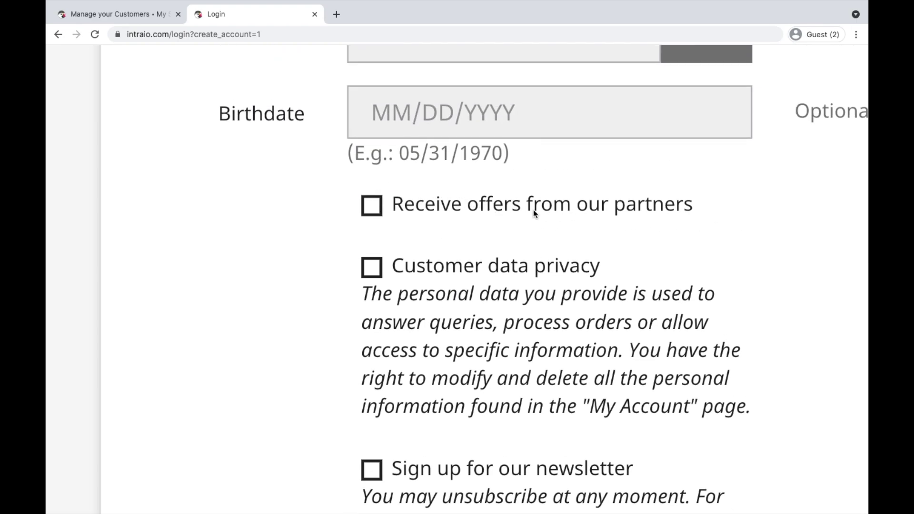
Step: Return to the back office customer list and view the details of the customer with the highest sales
{"action": "left_click", "coordinate": [136, 18]}
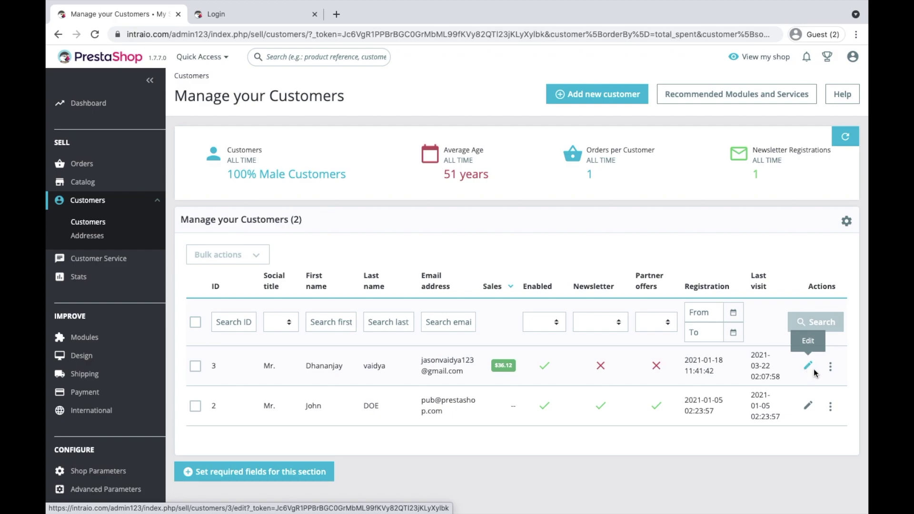
{"action": "left_click", "coordinate": [830, 371]}
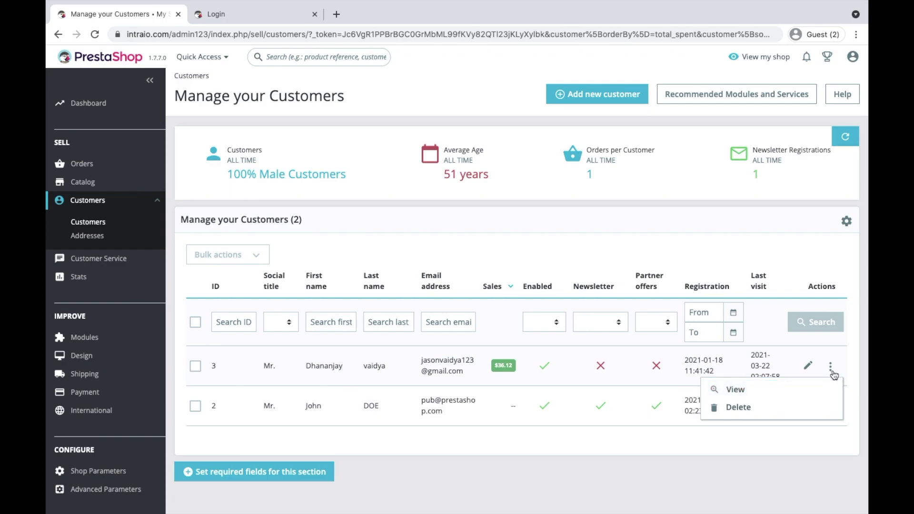
{"action": "scroll", "coordinate": [804, 388], "scroll_direction": "up", "scroll_amount": 5}
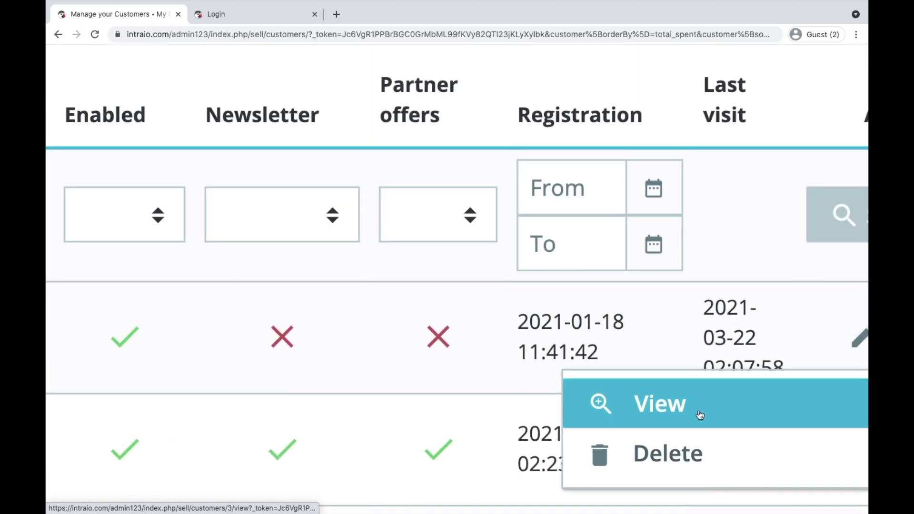
{"action": "scroll", "coordinate": [699, 415], "scroll_direction": "down", "scroll_amount": 5}
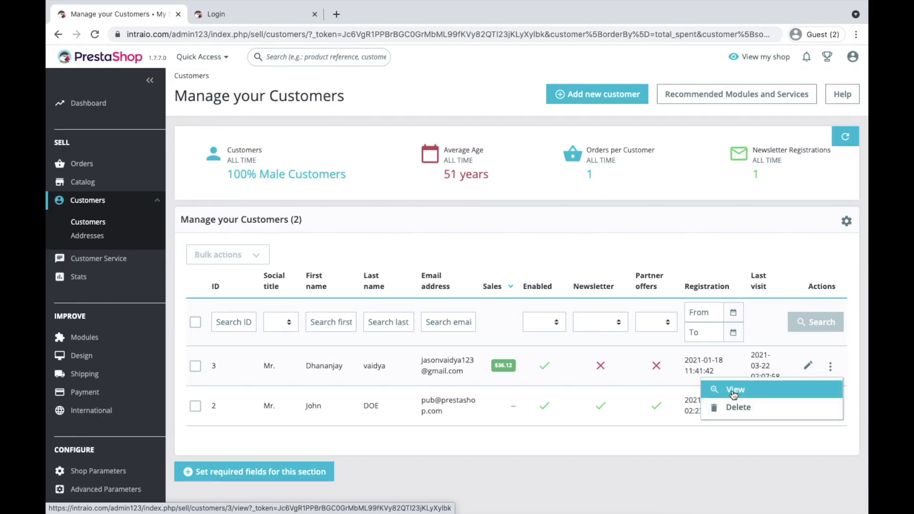
{"action": "left_click", "coordinate": [732, 390]}
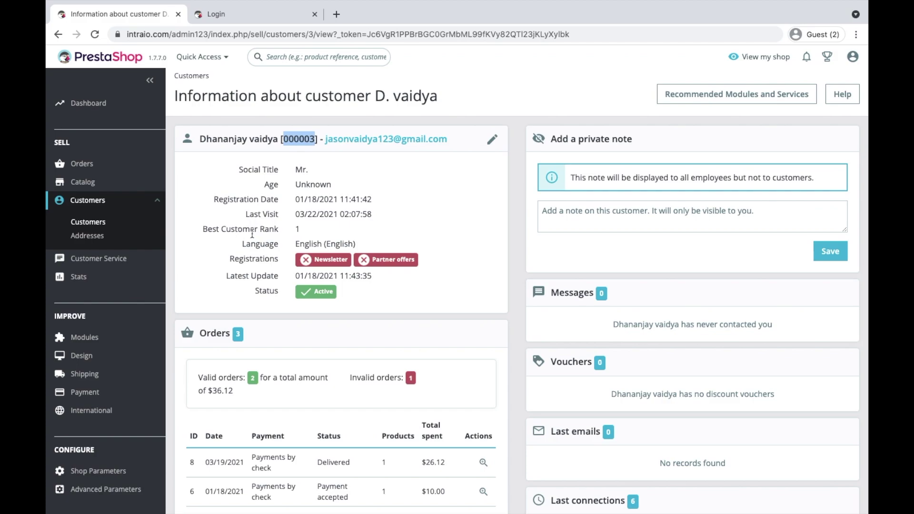
Step: Examine the customer's Best Customer Rank, language and latest update in the personal information block
{"action": "scroll", "coordinate": [292, 230], "scroll_direction": "up", "scroll_amount": 5}
{"action": "left_click_drag", "start_coordinate": [295, 228], "coordinate": [317, 237]}
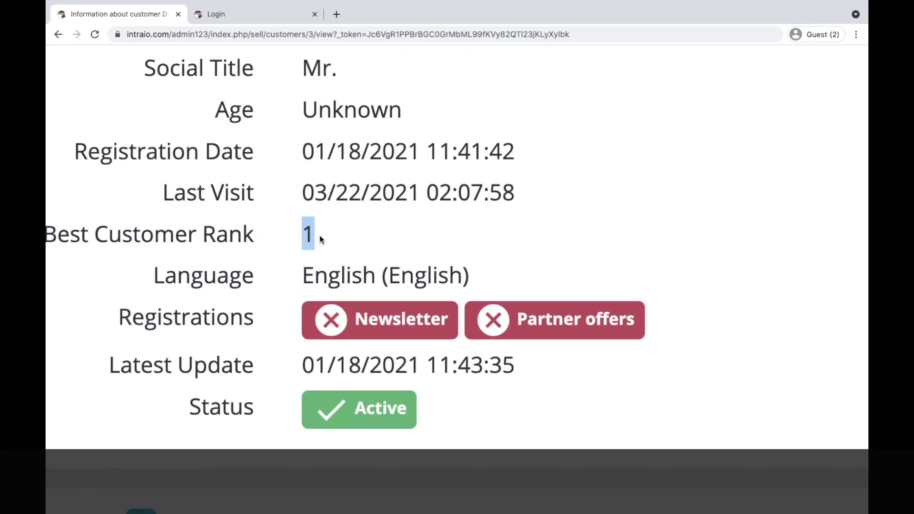
{"action": "scroll", "coordinate": [319, 235], "scroll_direction": "down", "scroll_amount": 5}
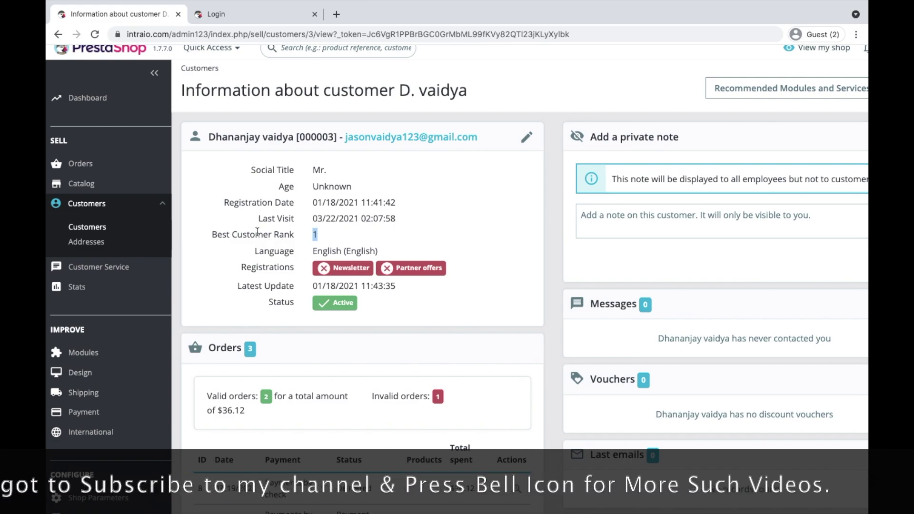
{"action": "left_click_drag", "start_coordinate": [212, 234], "coordinate": [295, 235]}
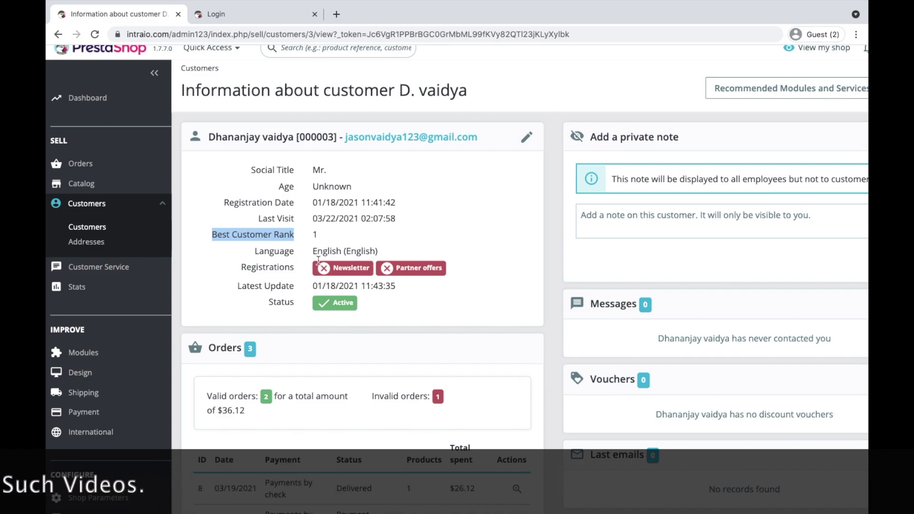
{"action": "left_click_drag", "start_coordinate": [310, 250], "coordinate": [384, 256]}
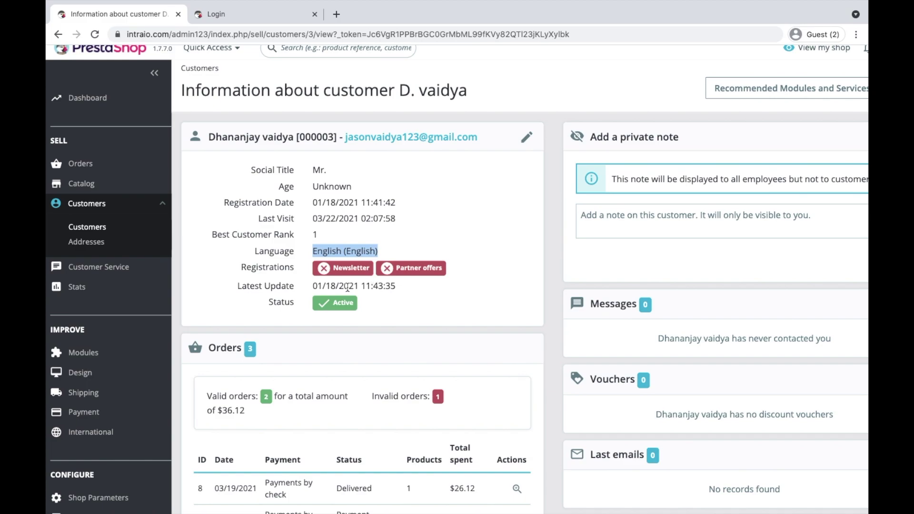
{"action": "left_click_drag", "start_coordinate": [312, 286], "coordinate": [407, 290]}
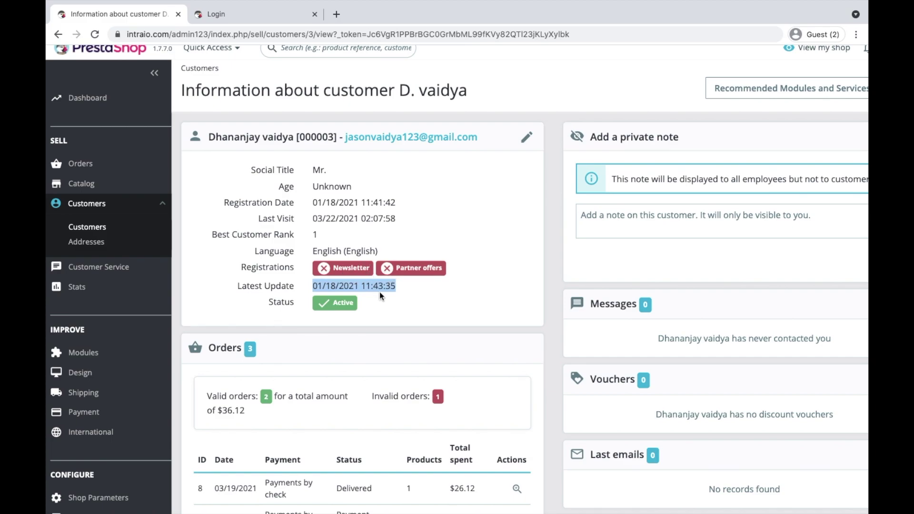
Step: Examine the customer's valid and invalid orders, including their payment method, status and total spent
{"action": "scroll", "coordinate": [322, 381], "scroll_direction": "down", "scroll_amount": 3}
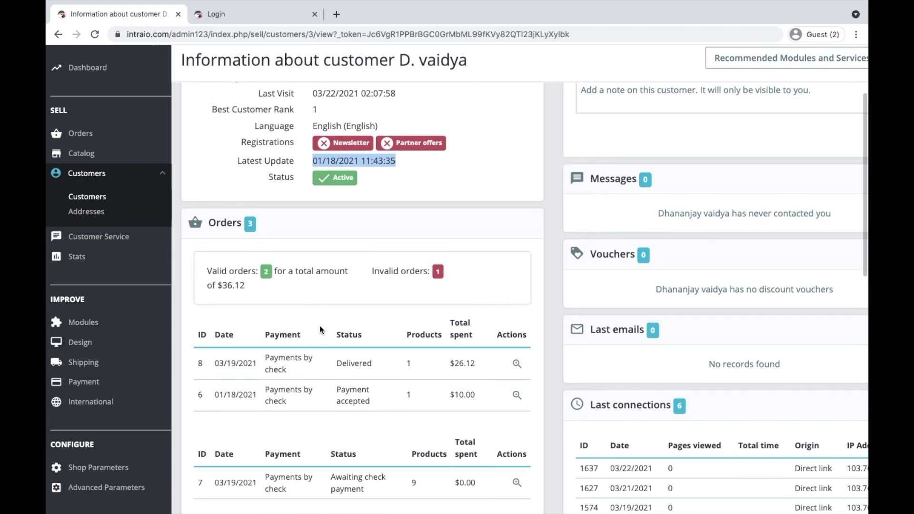
{"action": "scroll", "coordinate": [320, 327], "scroll_direction": "down", "scroll_amount": 1}
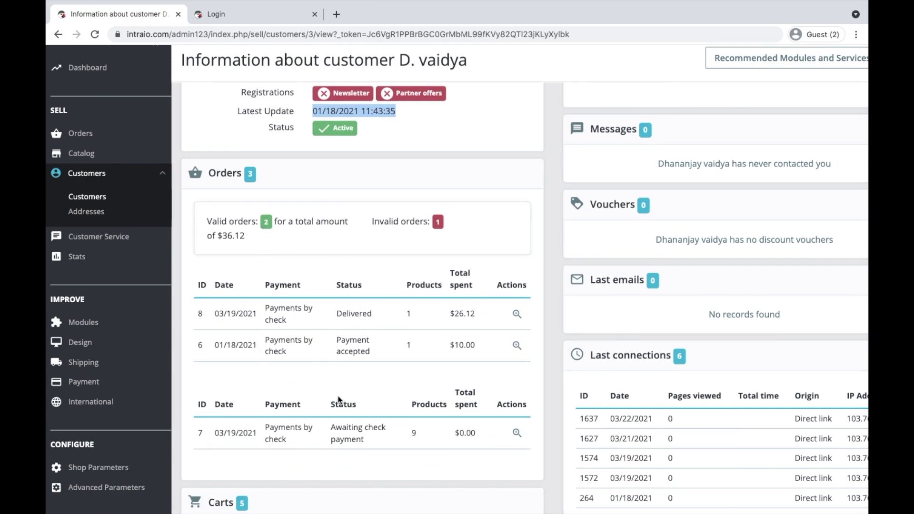
{"action": "key", "text": "ctrl+minus"}
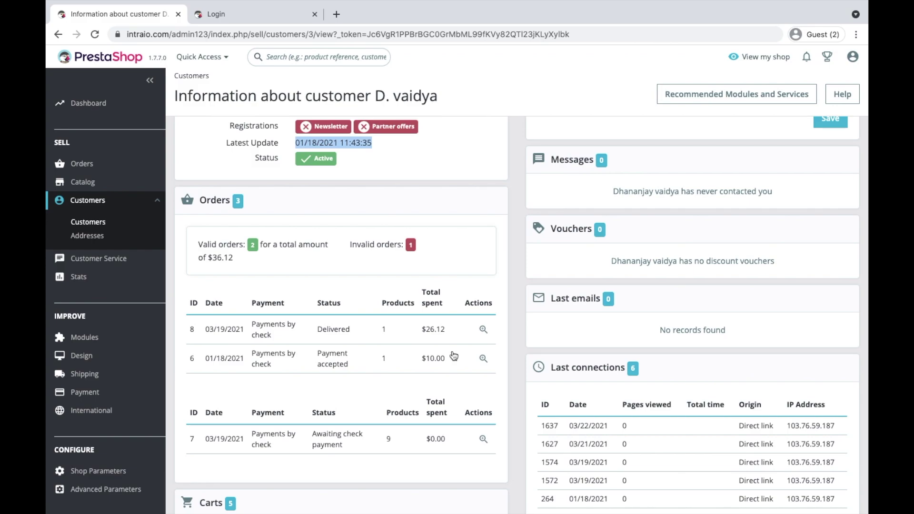
{"action": "scroll", "coordinate": [416, 388], "scroll_direction": "down", "scroll_amount": 4}
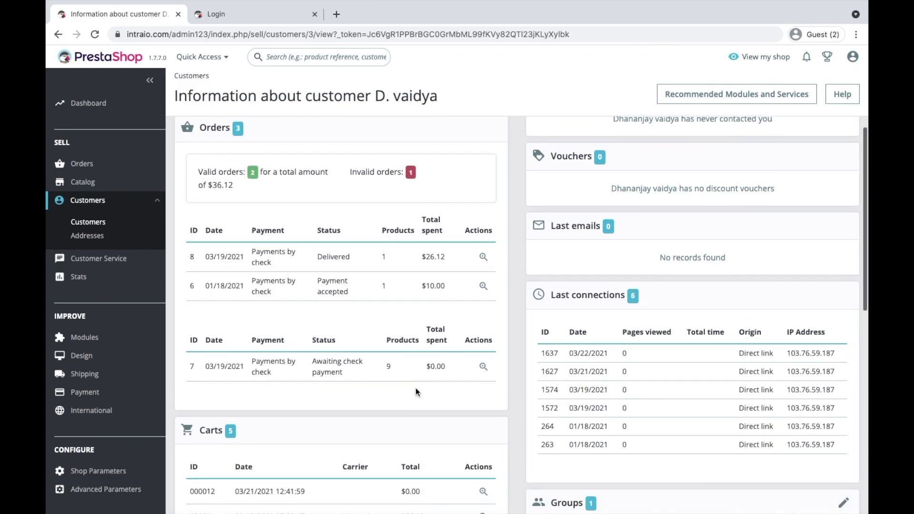
Step: Open cart 000011 from the customer's carts in a new browser tab and review its cart summary and order information
{"action": "scroll", "coordinate": [415, 387], "scroll_direction": "down", "scroll_amount": 1}
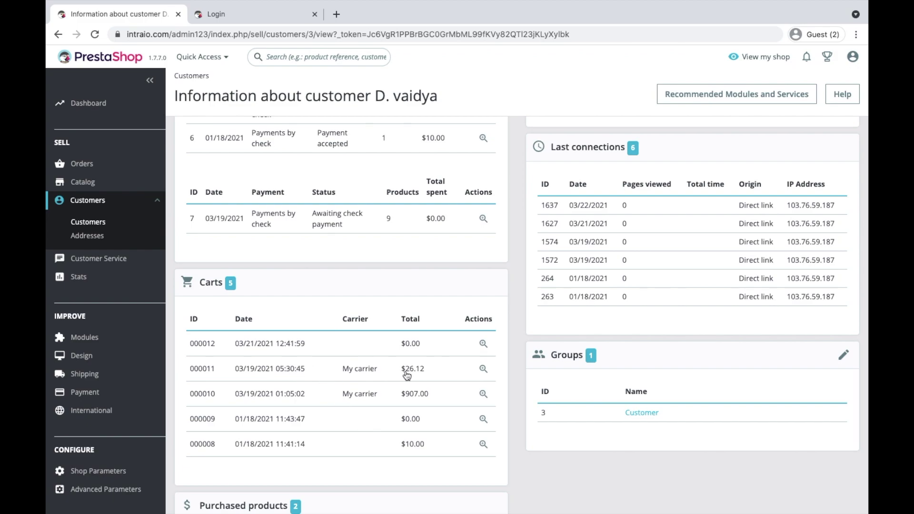
{"action": "right_click", "coordinate": [484, 370]}
{"action": "left_click", "coordinate": [504, 374]}
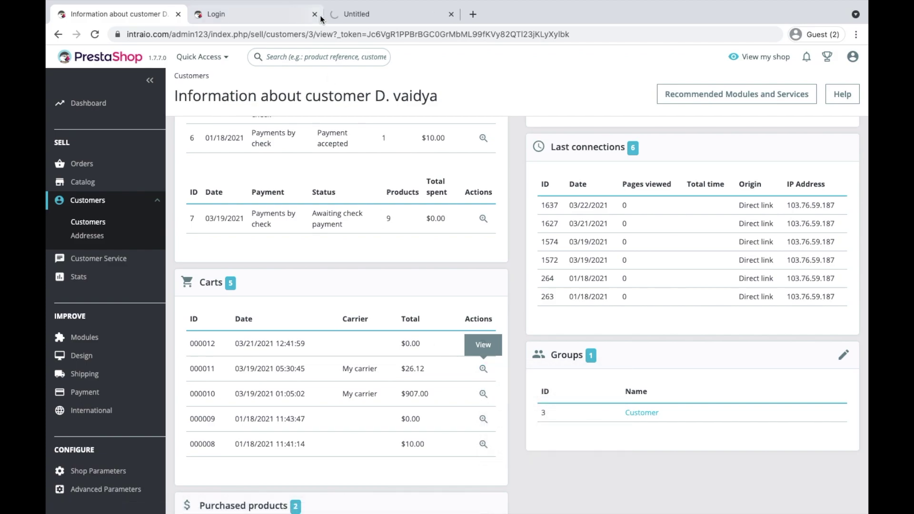
{"action": "left_click", "coordinate": [362, 14]}
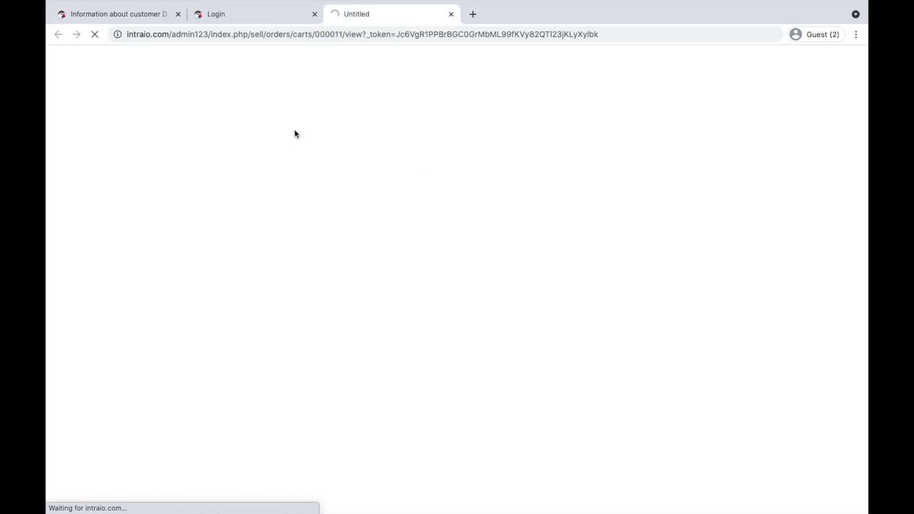
{"action": "scroll", "coordinate": [384, 323], "scroll_direction": "down", "scroll_amount": 2}
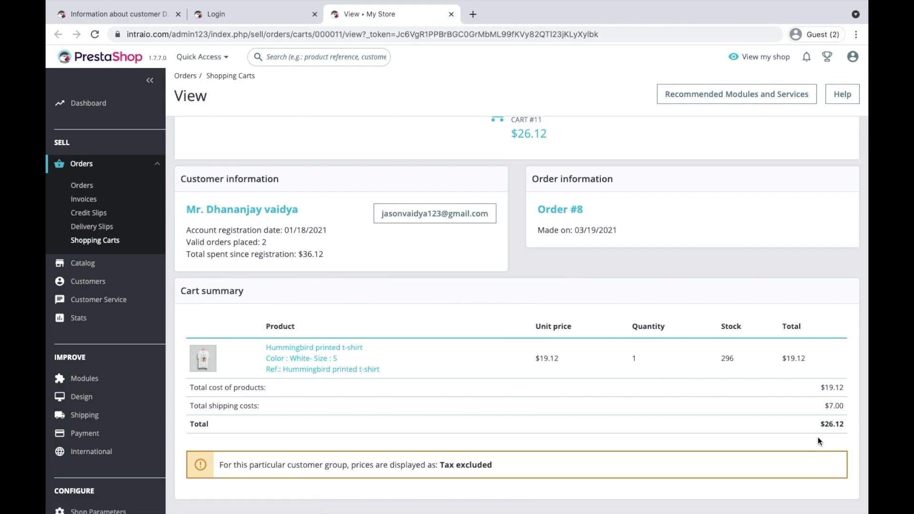
{"action": "scroll", "coordinate": [422, 369], "scroll_direction": "up", "scroll_amount": 1}
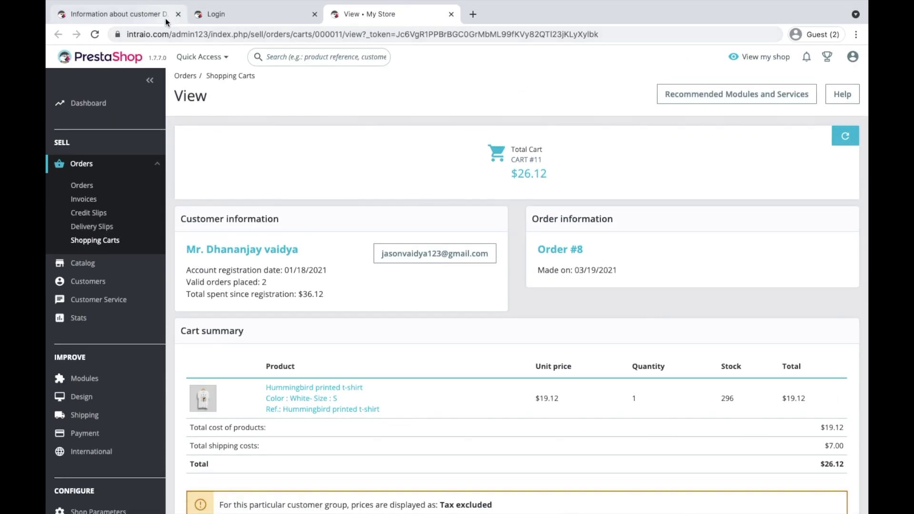
Step: Go back to the customer's carts, open cart 000008 in a new browser tab and review its summary and linked order
{"action": "left_click", "coordinate": [165, 19]}
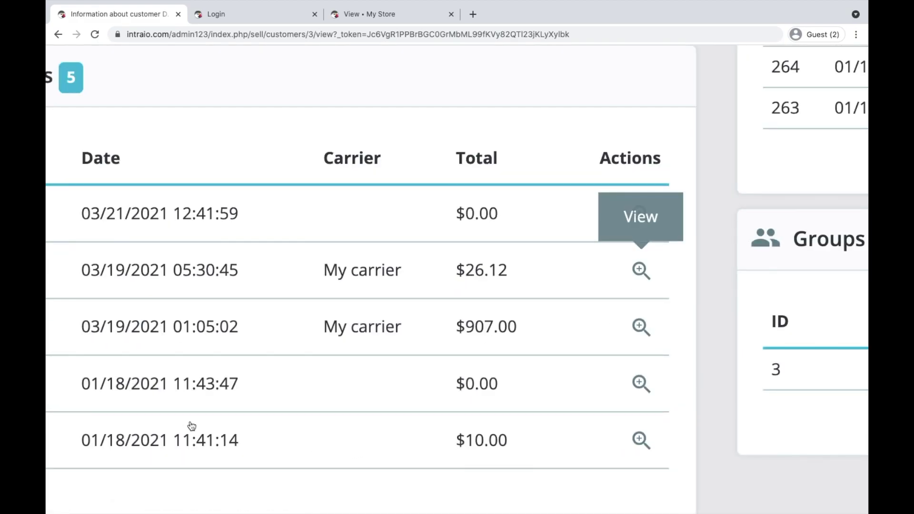
{"action": "scroll", "coordinate": [192, 425], "scroll_direction": "left", "scroll_amount": 5}
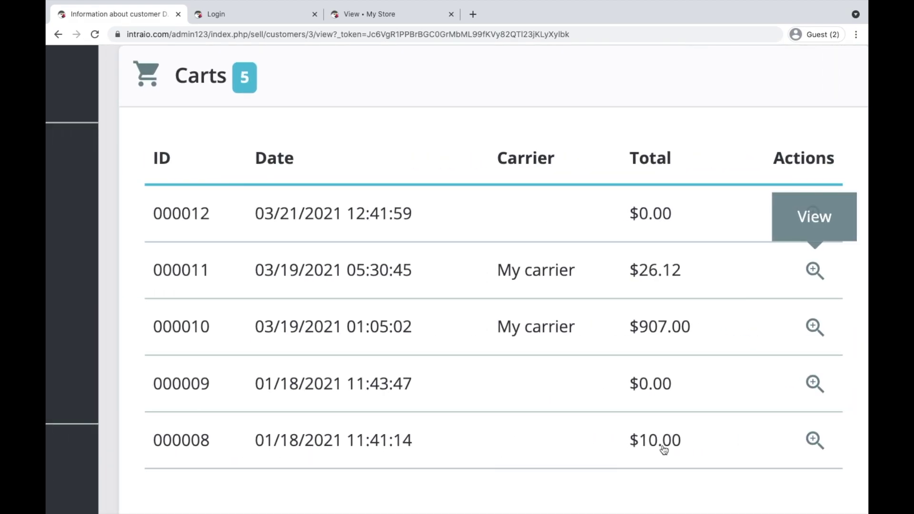
{"action": "scroll", "coordinate": [664, 447], "scroll_direction": "right", "scroll_amount": 3}
{"action": "right_click", "coordinate": [674, 441]}
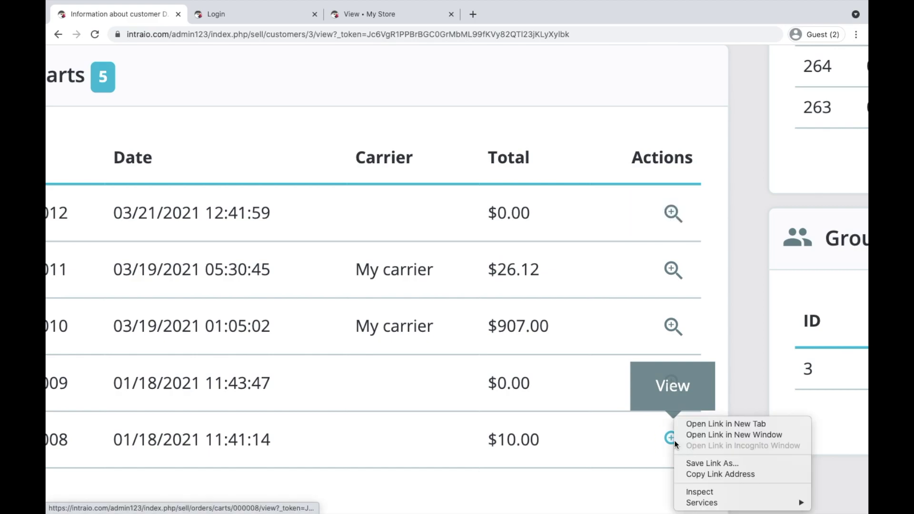
{"action": "left_click", "coordinate": [688, 424]}
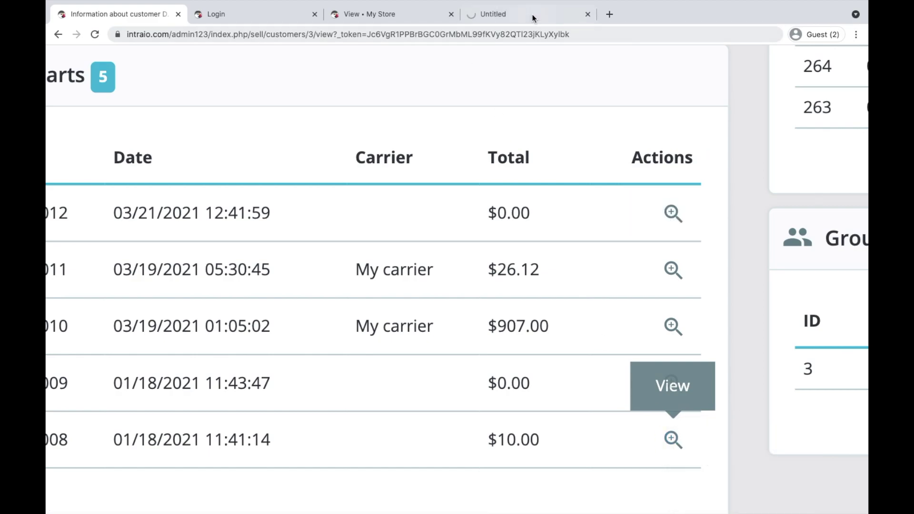
{"action": "left_click", "coordinate": [533, 17]}
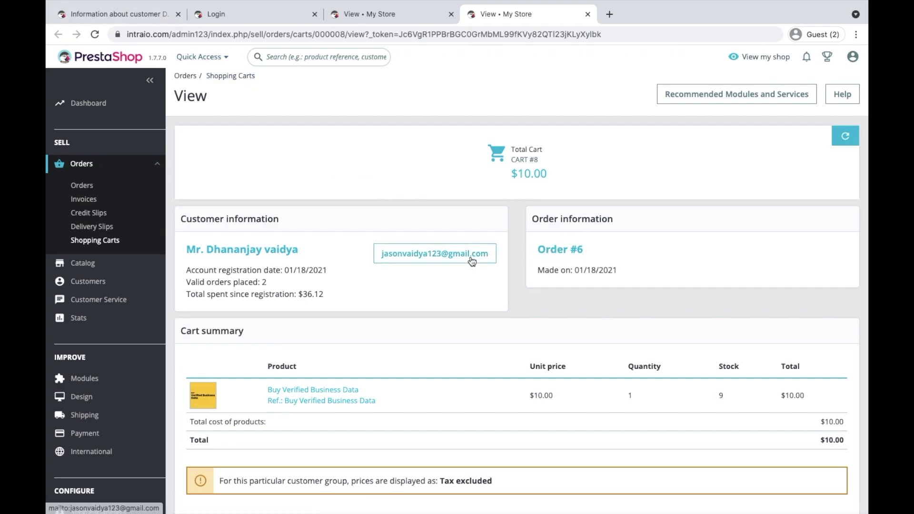
{"action": "scroll", "coordinate": [399, 420], "scroll_direction": "down", "scroll_amount": 1}
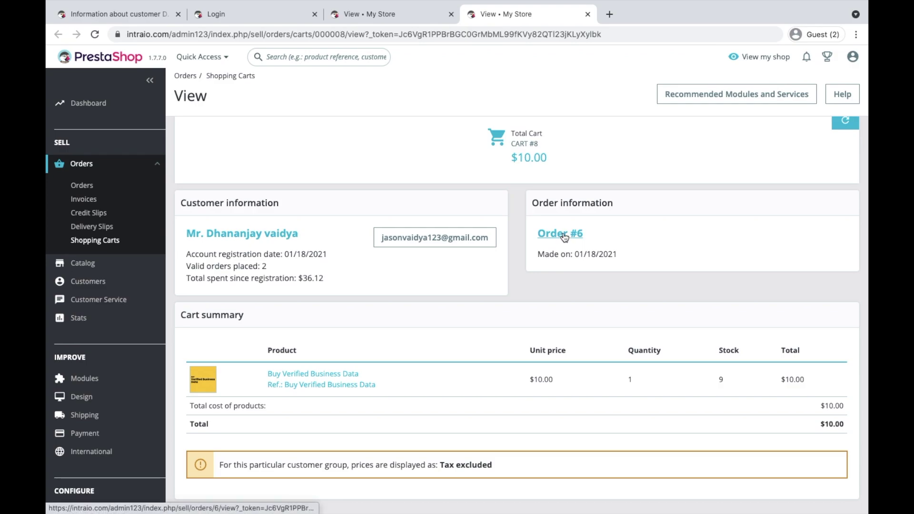
Step: Return to the customer's information page and review their carts, purchased products, viewed products and addresses
{"action": "left_click", "coordinate": [123, 13]}
{"action": "scroll", "coordinate": [492, 363], "scroll_direction": "down", "scroll_amount": 5}
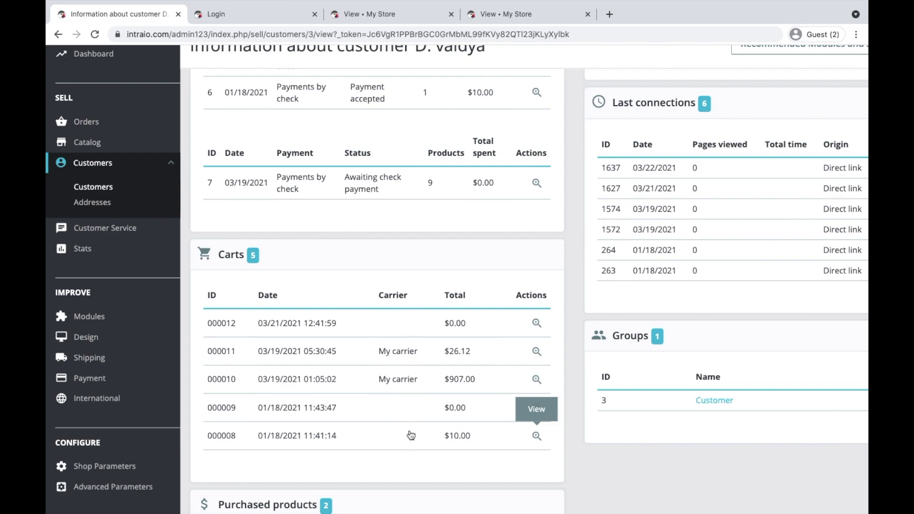
{"action": "scroll", "coordinate": [411, 439], "scroll_direction": "down", "scroll_amount": 4}
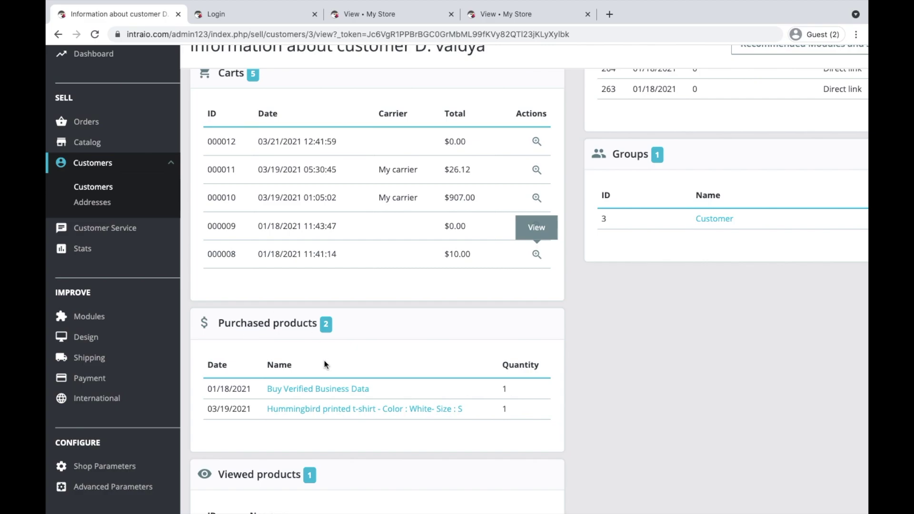
{"action": "scroll", "coordinate": [273, 276], "scroll_direction": "up", "scroll_amount": 6}
{"action": "key", "text": "ctrl+minus"}
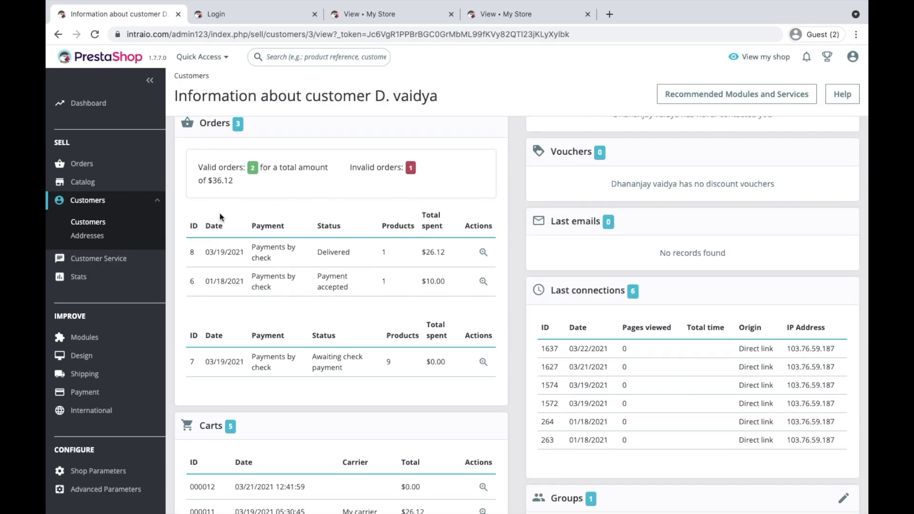
{"action": "scroll", "coordinate": [264, 364], "scroll_direction": "down", "scroll_amount": 5}
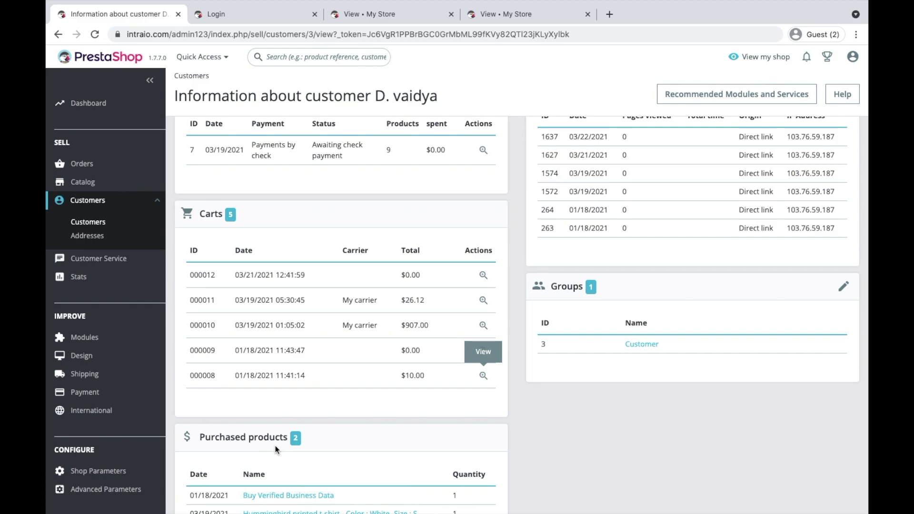
{"action": "scroll", "coordinate": [276, 449], "scroll_direction": "down", "scroll_amount": 7}
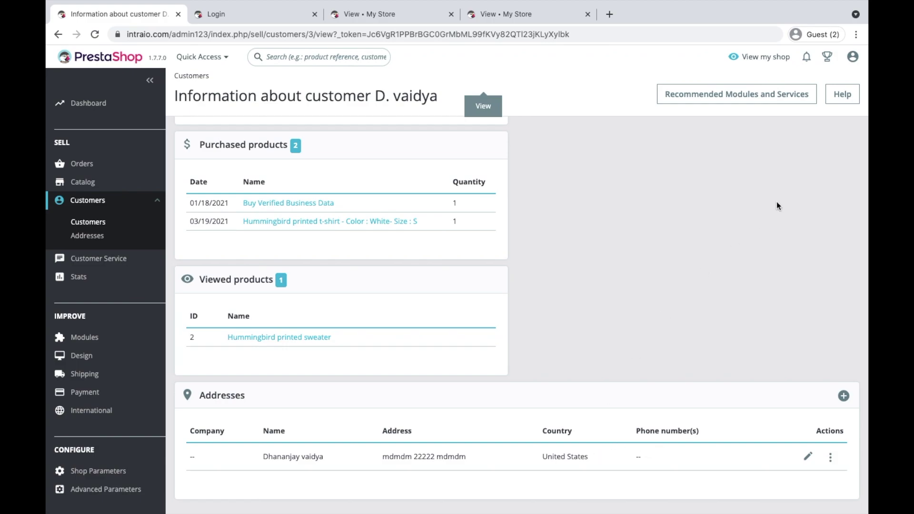
Step: Examine the private note field and the Messages, Vouchers and Last emails blocks on the customer's page
{"action": "scroll", "coordinate": [777, 201], "scroll_direction": "up", "scroll_amount": 5}
{"action": "scroll", "coordinate": [670, 310], "scroll_direction": "up", "scroll_amount": 10}
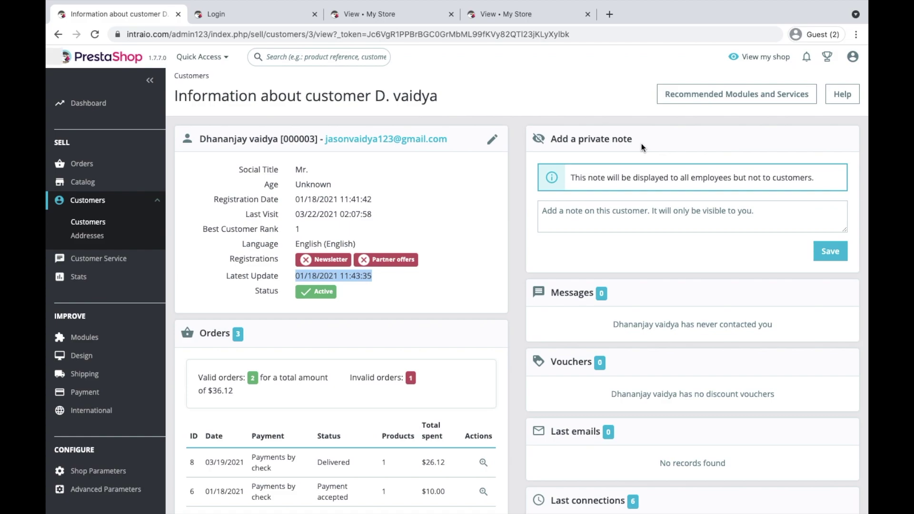
{"action": "left_click", "coordinate": [634, 219]}
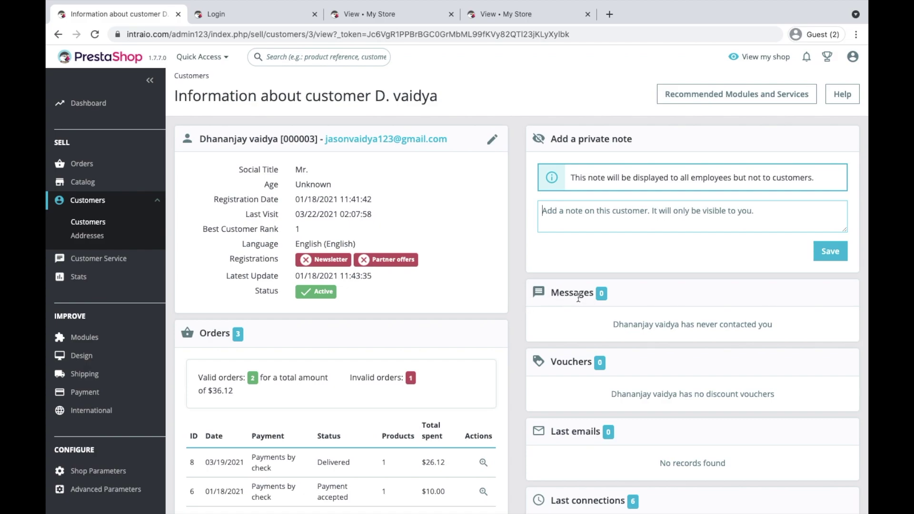
{"action": "left_click_drag", "start_coordinate": [544, 362], "coordinate": [593, 366]}
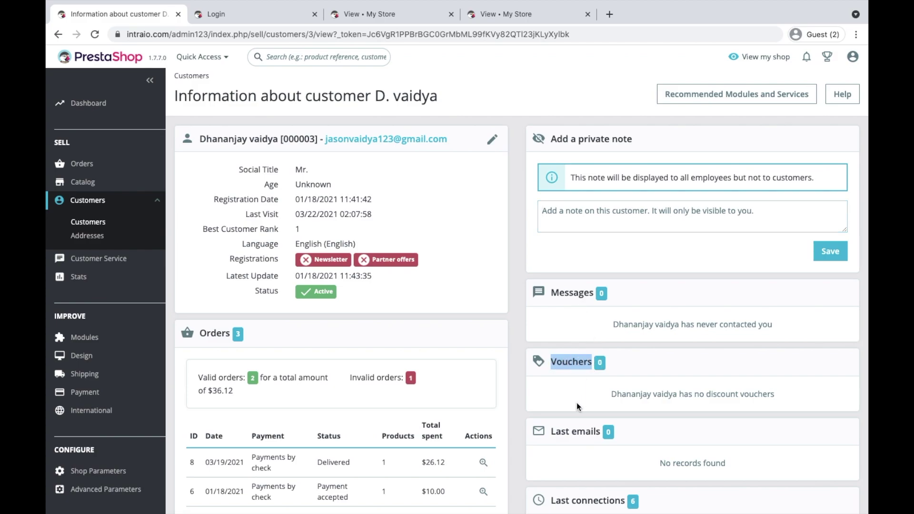
{"action": "scroll", "coordinate": [577, 406], "scroll_direction": "down", "scroll_amount": 2}
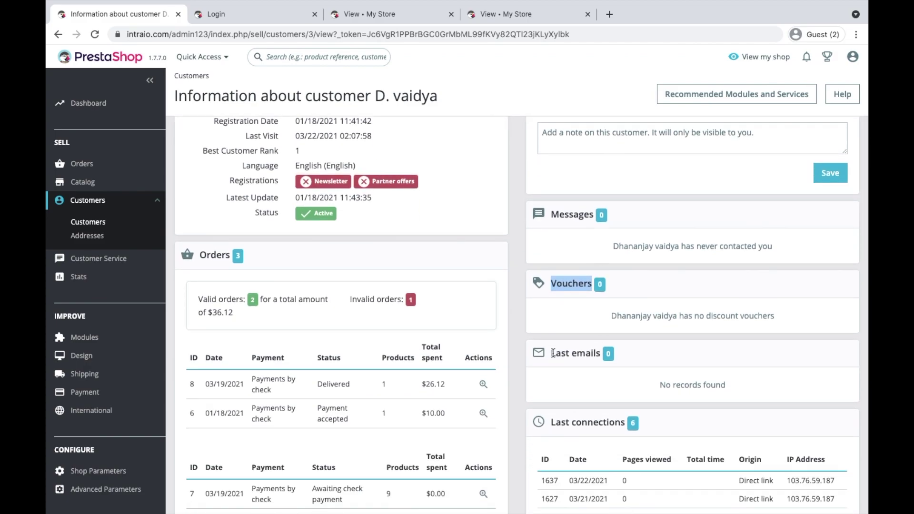
{"action": "left_click_drag", "start_coordinate": [553, 353], "coordinate": [600, 354]}
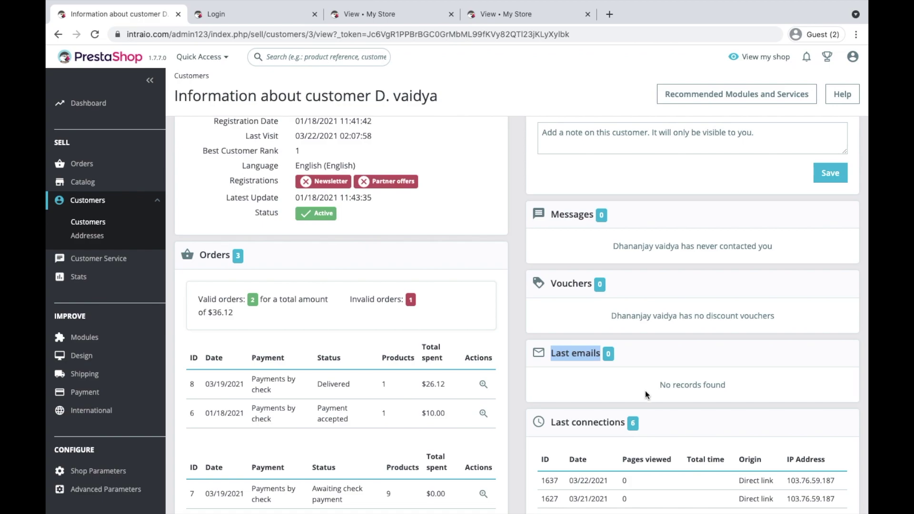
Step: Examine the customer's last connections, including date, origin and IP address, and their assigned groups
{"action": "scroll", "coordinate": [645, 386], "scroll_direction": "down", "scroll_amount": 2}
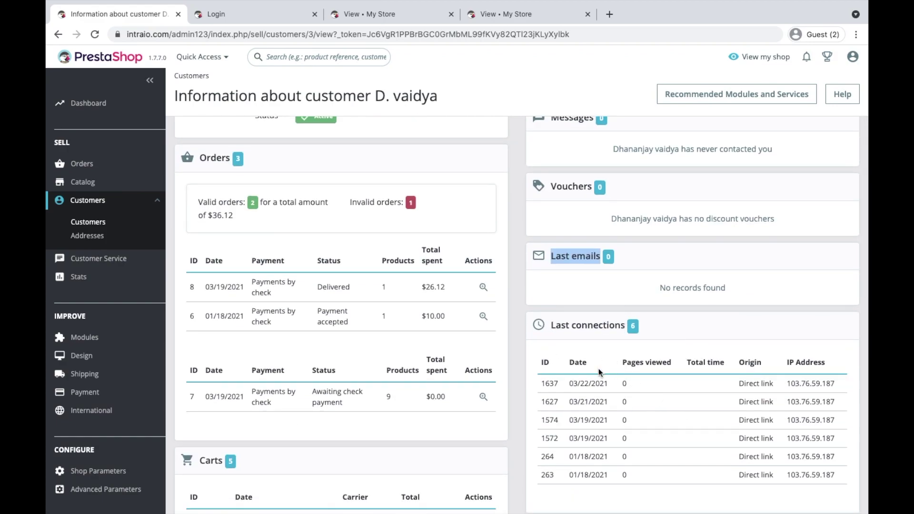
{"action": "scroll", "coordinate": [608, 381], "scroll_direction": "down", "scroll_amount": 1}
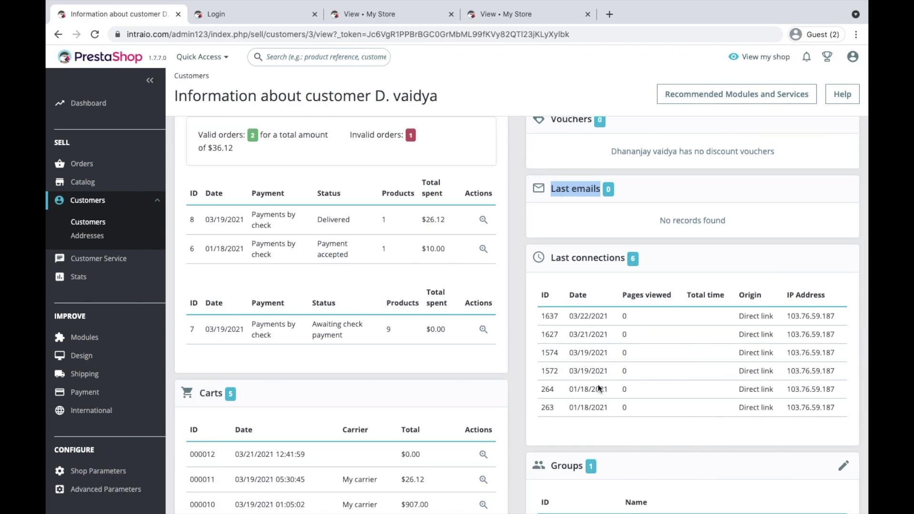
{"action": "scroll", "coordinate": [598, 415], "scroll_direction": "down", "scroll_amount": 1}
{"action": "scroll", "coordinate": [598, 414], "scroll_direction": "down", "scroll_amount": 2}
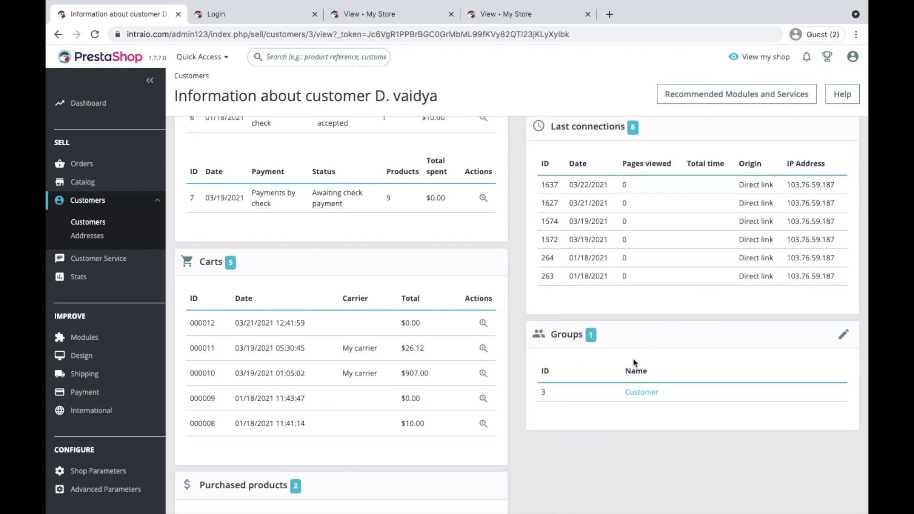
{"action": "scroll", "coordinate": [633, 359], "scroll_direction": "down", "scroll_amount": 2}
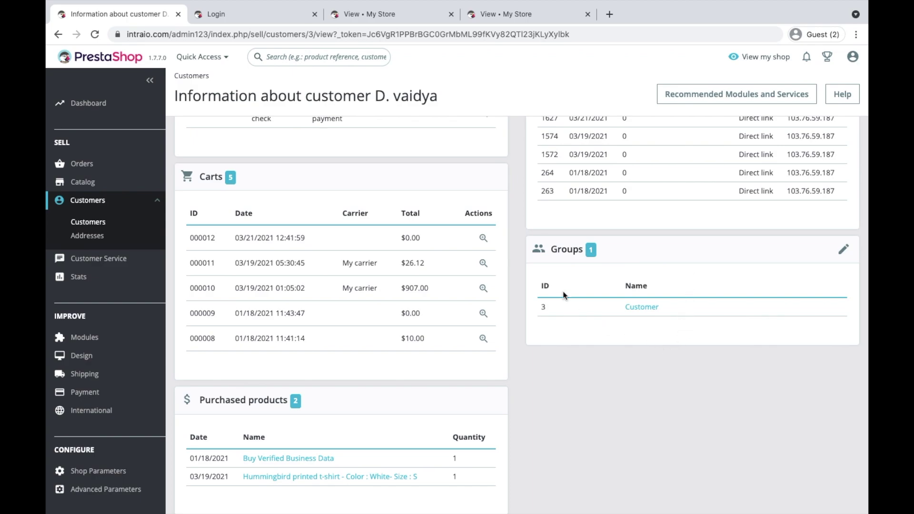
{"action": "scroll", "coordinate": [563, 292], "scroll_direction": "down", "scroll_amount": 5}
{"action": "scroll", "coordinate": [563, 295], "scroll_direction": "up", "scroll_amount": 6}
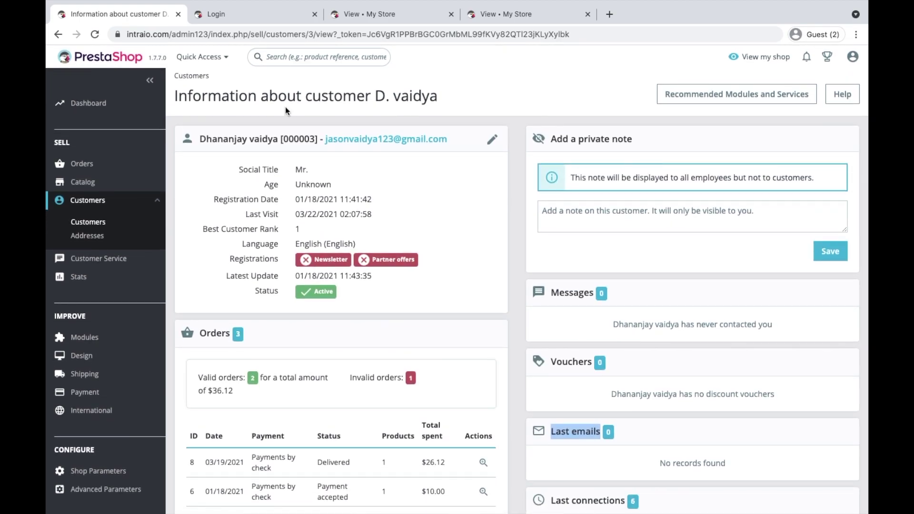
Step: Go back to the customer list, open the first listed customer for editing and review the name, email, password and birthday fields
{"action": "left_click", "coordinate": [57, 33]}
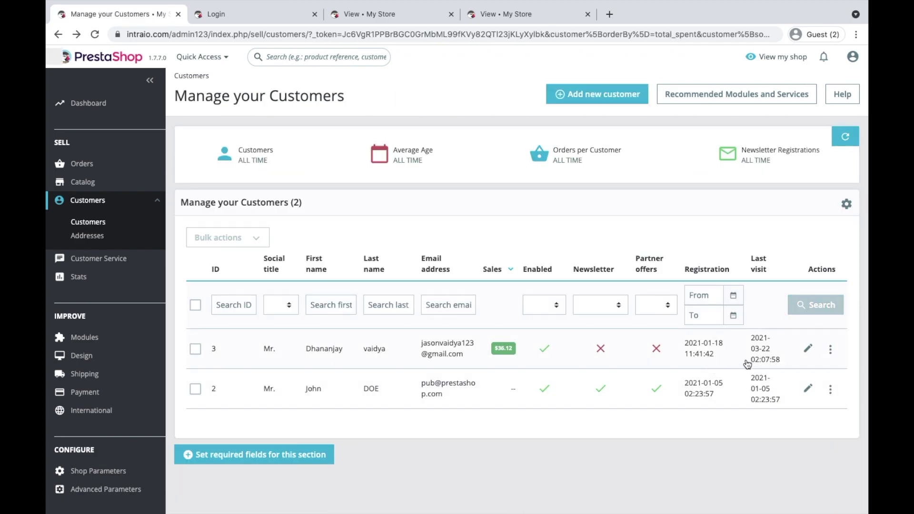
{"action": "left_click", "coordinate": [807, 367]}
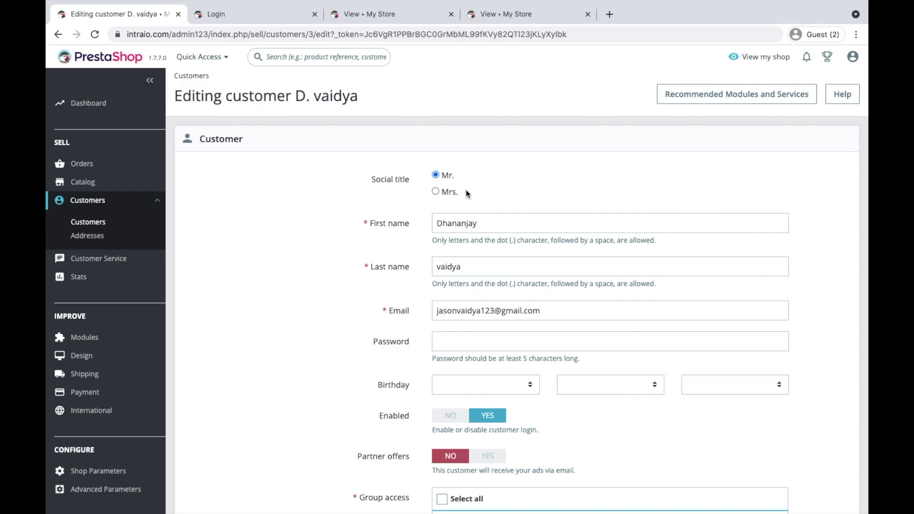
{"action": "scroll", "coordinate": [467, 182], "scroll_direction": "up", "scroll_amount": 5}
{"action": "scroll", "coordinate": [418, 218], "scroll_direction": "up", "scroll_amount": 2}
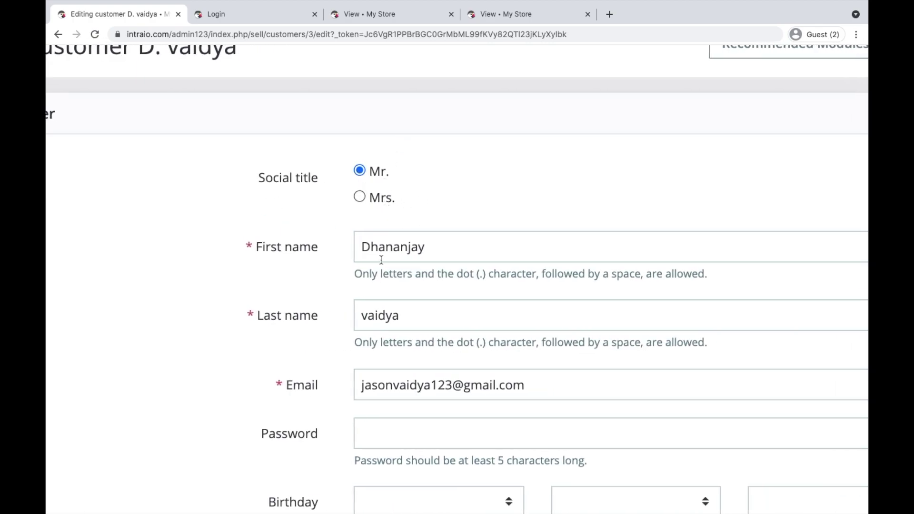
{"action": "scroll", "coordinate": [432, 358], "scroll_direction": "down", "scroll_amount": 2}
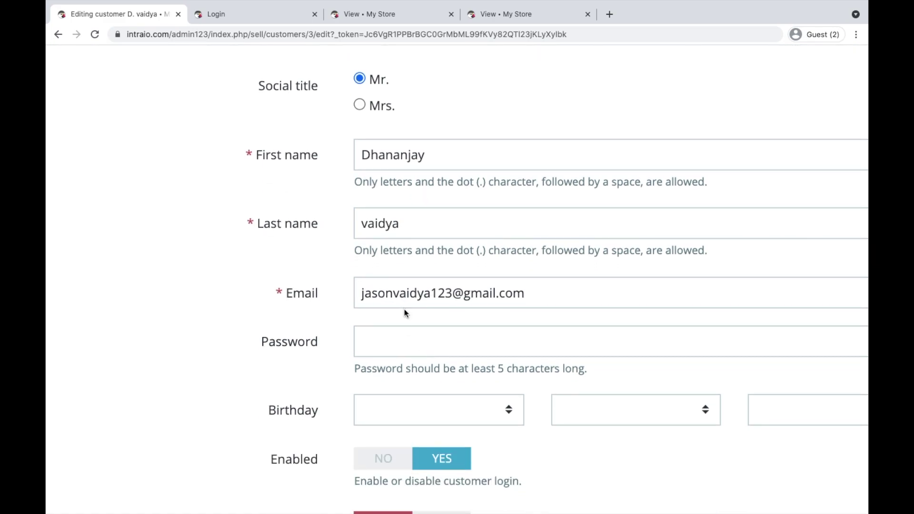
{"action": "left_click", "coordinate": [400, 339]}
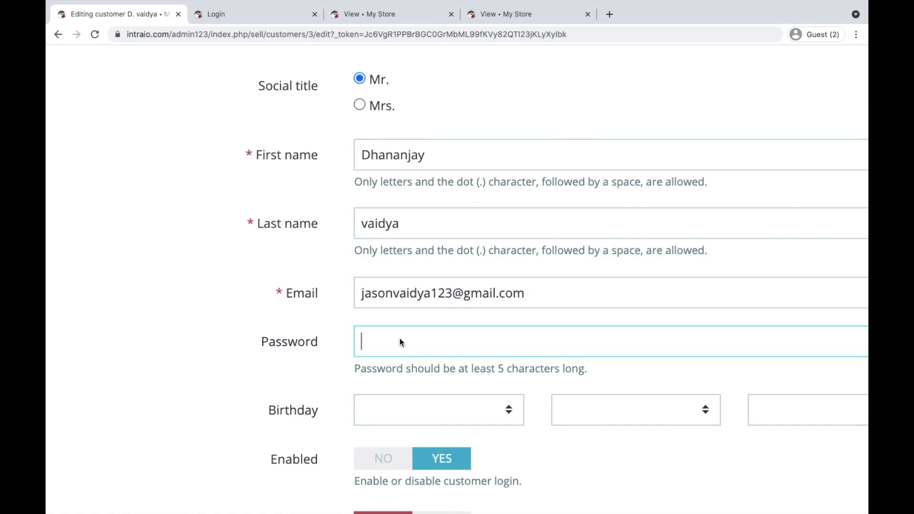
{"action": "scroll", "coordinate": [575, 360], "scroll_direction": "down", "scroll_amount": 2}
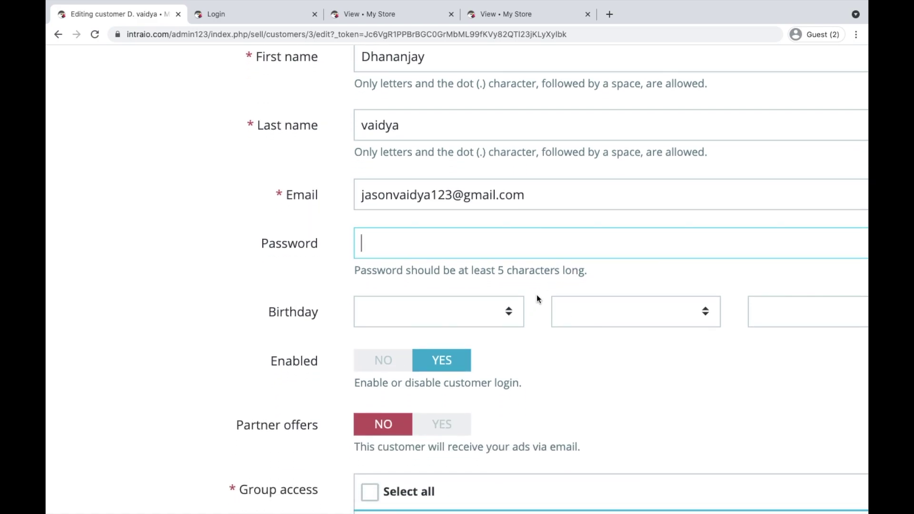
{"action": "scroll", "coordinate": [682, 310], "scroll_direction": "right", "scroll_amount": 4}
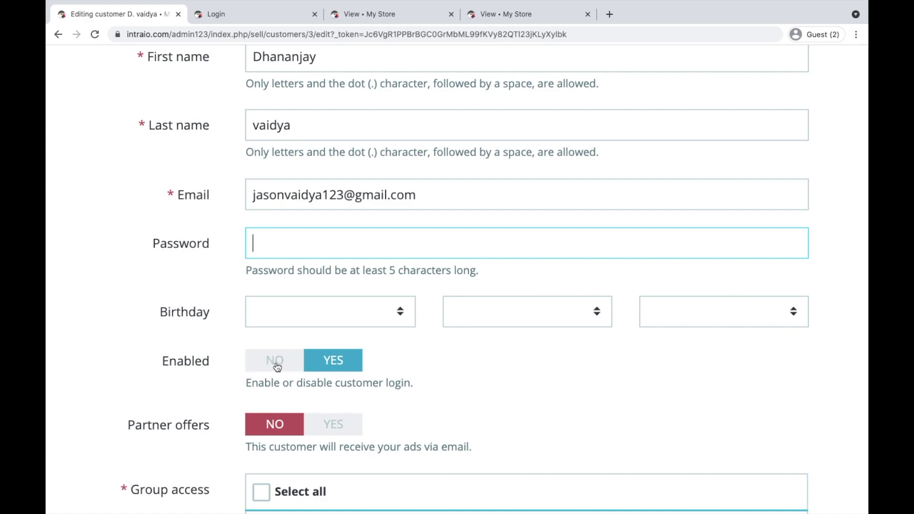
Step: Review the customer's partner offers, group access and default customer group, keep Customer as the default group, and save the customer
{"action": "scroll", "coordinate": [279, 364], "scroll_direction": "down", "scroll_amount": 2}
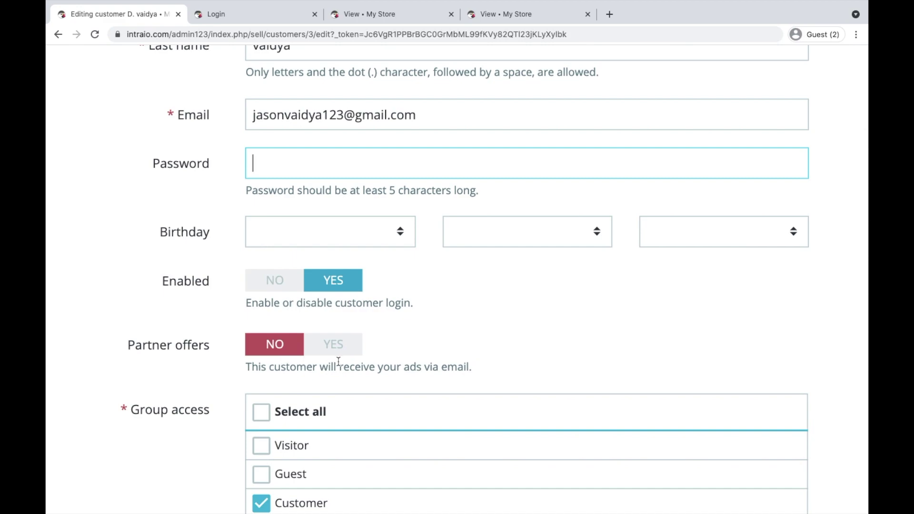
{"action": "scroll", "coordinate": [335, 360], "scroll_direction": "down", "scroll_amount": 3}
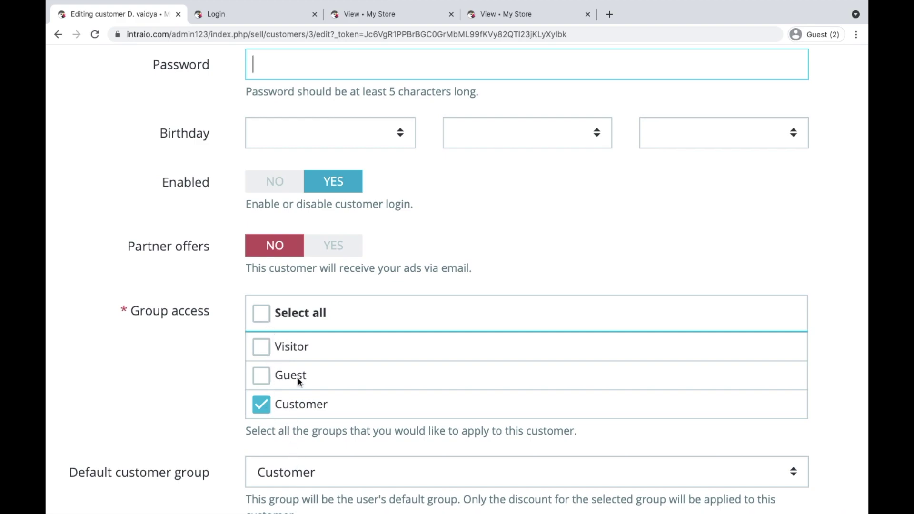
{"action": "scroll", "coordinate": [298, 378], "scroll_direction": "down", "scroll_amount": 3}
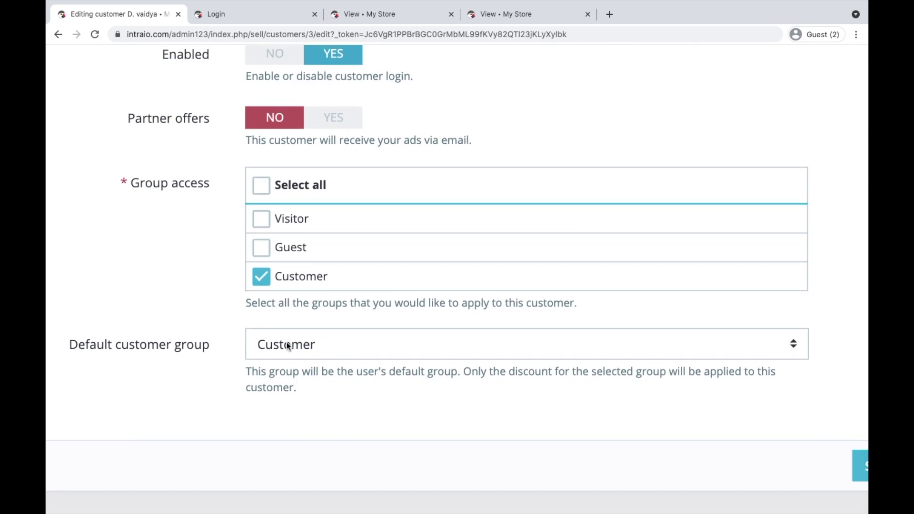
{"action": "left_click", "coordinate": [285, 343]}
{"action": "left_click", "coordinate": [285, 345]}
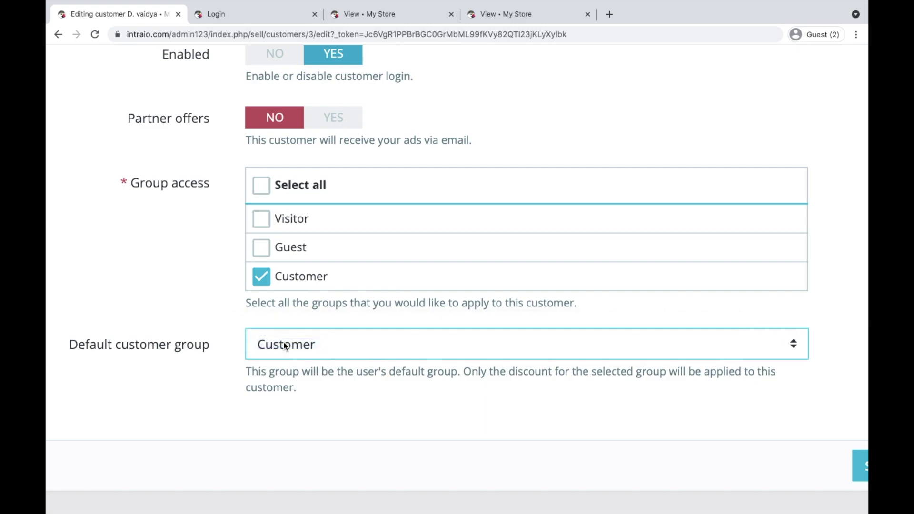
{"action": "key", "text": "ctrl+0"}
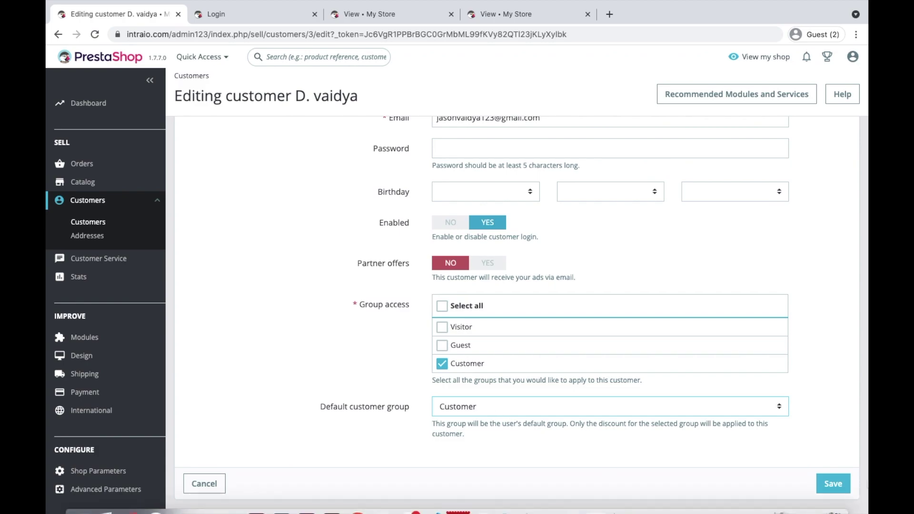
{"action": "left_click", "coordinate": [832, 483]}
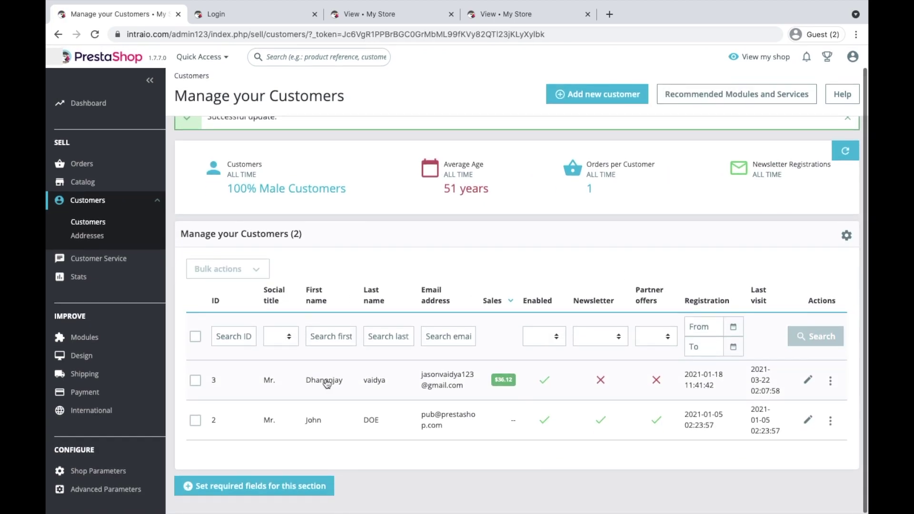
Step: Open the required fields settings below the customer list and review the Partner offers option
{"action": "scroll", "coordinate": [231, 498], "scroll_direction": "up", "scroll_amount": 5}
{"action": "scroll", "coordinate": [232, 490], "scroll_direction": "up", "scroll_amount": 2}
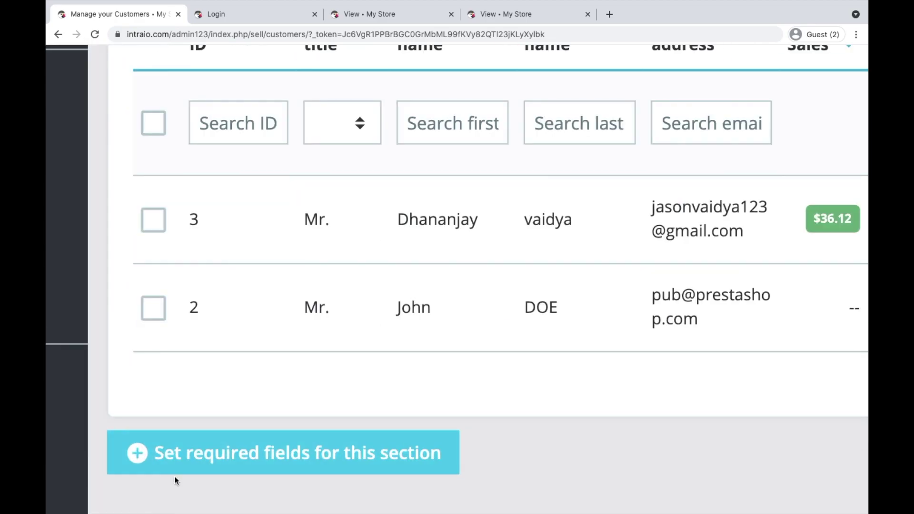
{"action": "left_click", "coordinate": [393, 461]}
{"action": "scroll", "coordinate": [396, 461], "scroll_direction": "down", "scroll_amount": 5}
{"action": "scroll", "coordinate": [396, 461], "scroll_direction": "down", "scroll_amount": 5}
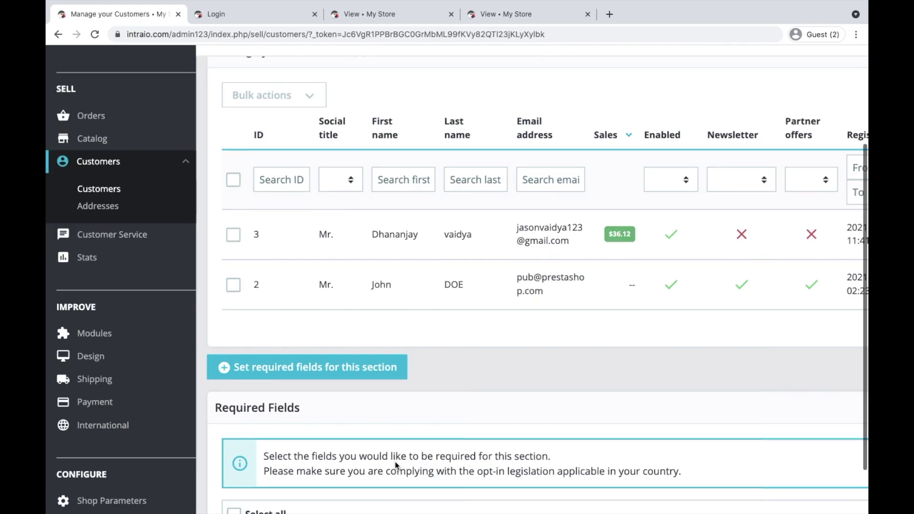
{"action": "scroll", "coordinate": [345, 388], "scroll_direction": "down", "scroll_amount": 3}
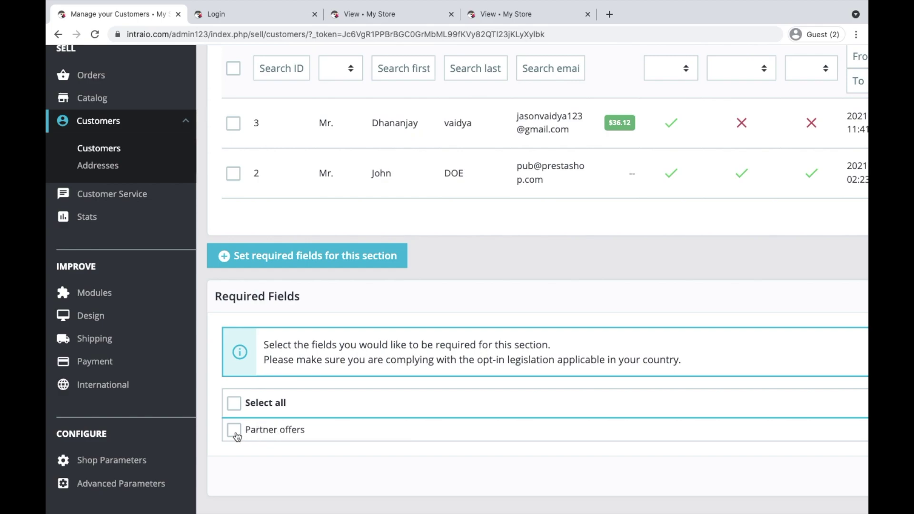
Step: Check the partner offers option on the storefront's account creation form, then return to the Required Fields section of the customer list
{"action": "left_click", "coordinate": [241, 15]}
{"action": "scroll", "coordinate": [425, 341], "scroll_direction": "down", "scroll_amount": 5}
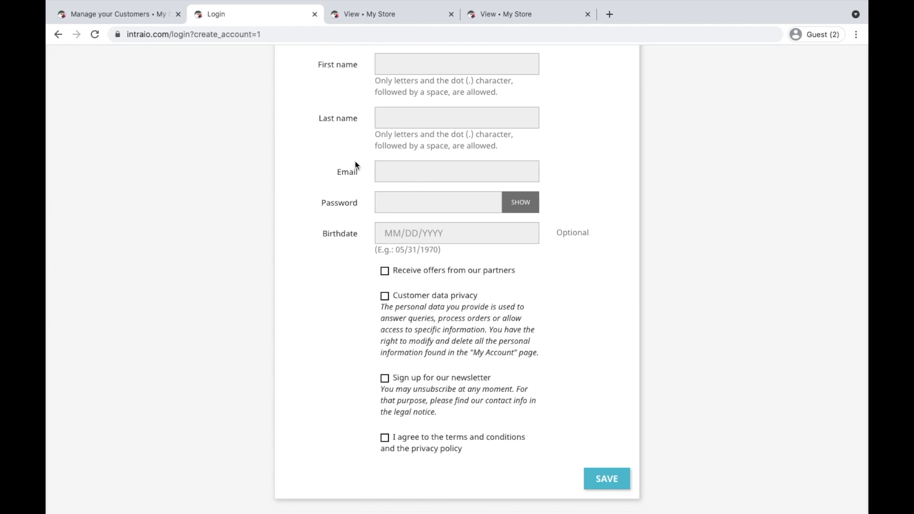
{"action": "left_click", "coordinate": [127, 19]}
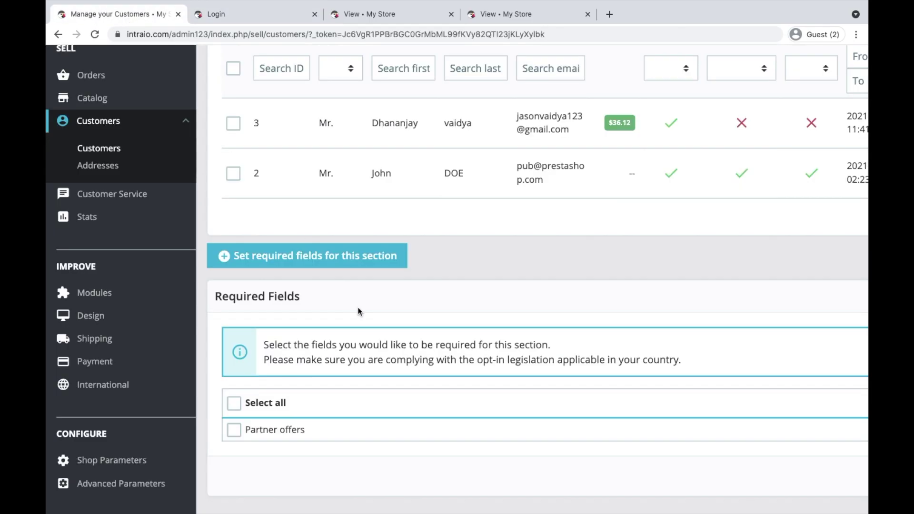
{"action": "scroll", "coordinate": [267, 428], "scroll_direction": "down", "scroll_amount": 3}
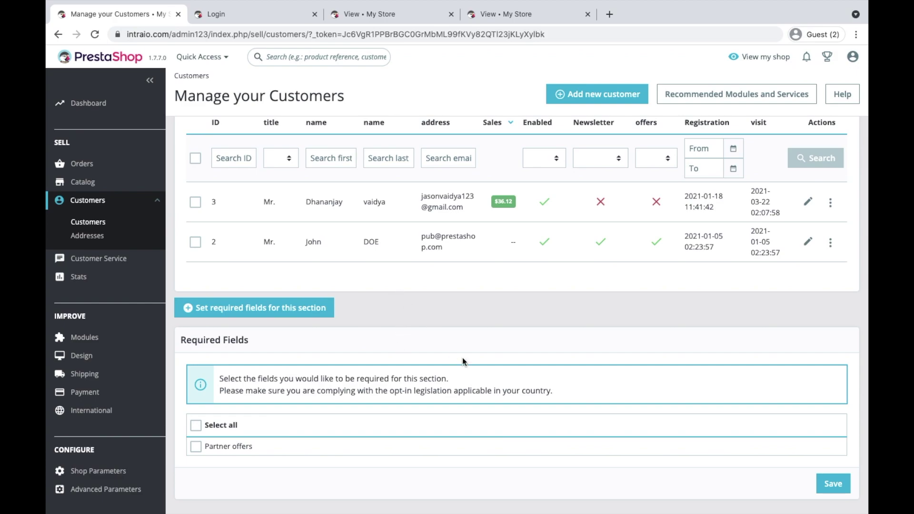
{"action": "scroll", "coordinate": [462, 358], "scroll_direction": "down", "scroll_amount": 1}
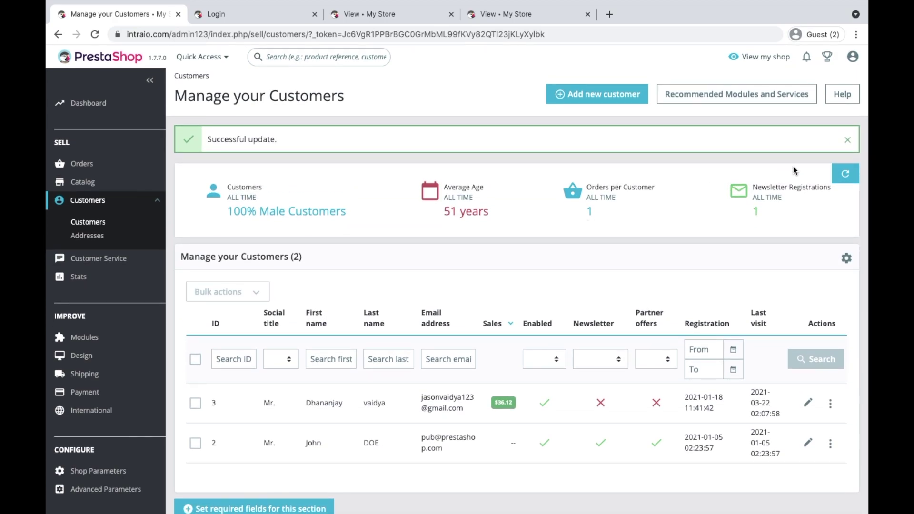
Step: Dismiss the update notification and look over the customer list page down to its Required Fields section
{"action": "left_click", "coordinate": [848, 141]}
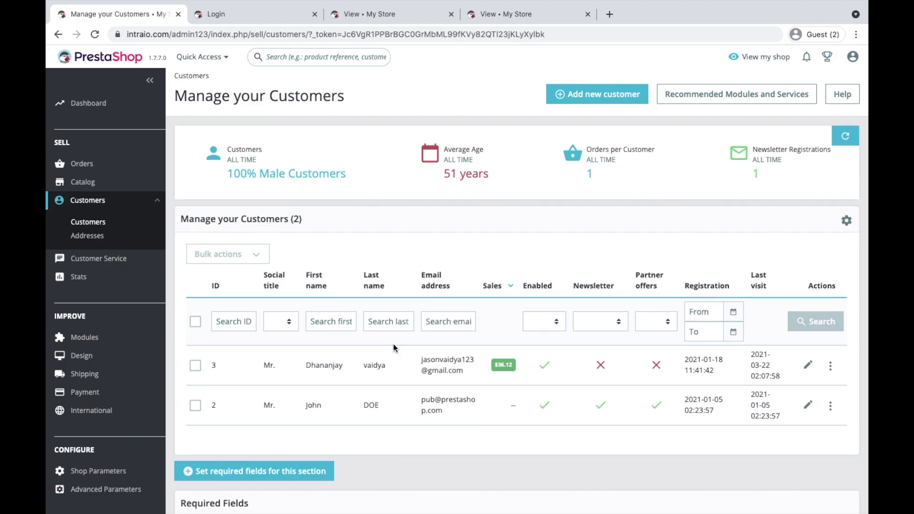
{"action": "scroll", "coordinate": [393, 348], "scroll_direction": "down", "scroll_amount": 4}
{"action": "scroll", "coordinate": [476, 174], "scroll_direction": "up", "scroll_amount": 4}
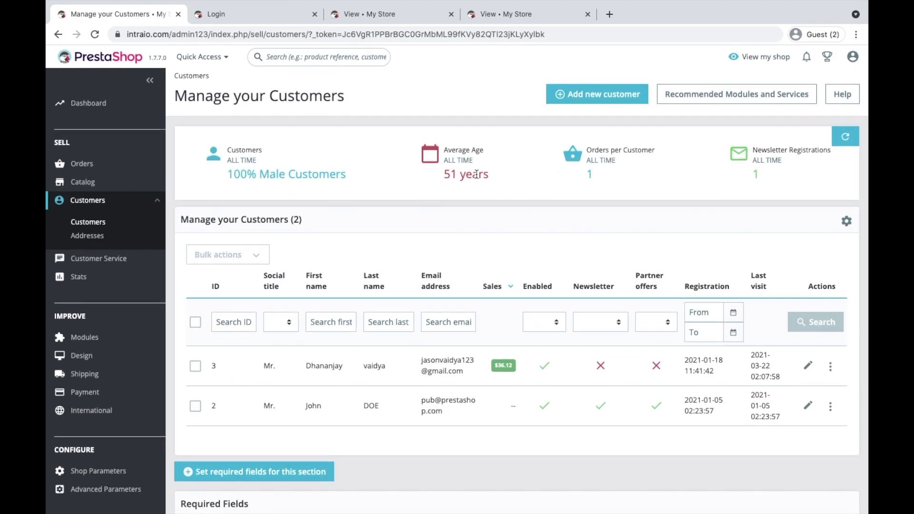
Step: Open the form for adding a new customer, review its fields from social title to default customer group, and cancel it
{"action": "left_click", "coordinate": [561, 93]}
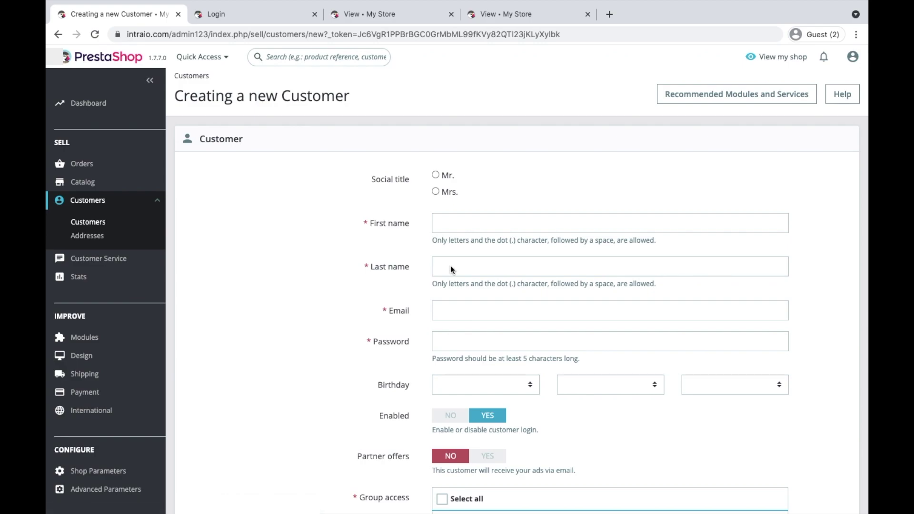
{"action": "scroll", "coordinate": [525, 317], "scroll_direction": "down", "scroll_amount": 2}
{"action": "scroll", "coordinate": [526, 316], "scroll_direction": "down", "scroll_amount": 2}
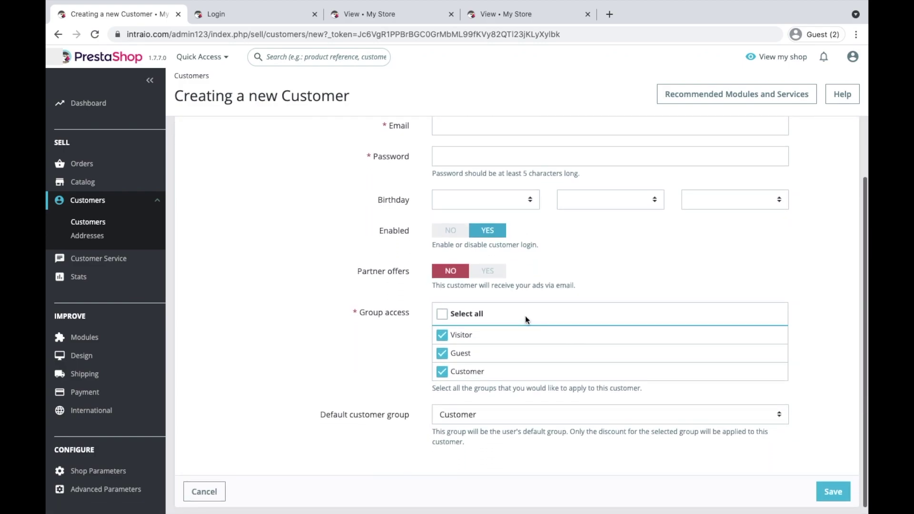
{"action": "scroll", "coordinate": [525, 316], "scroll_direction": "up", "scroll_amount": 2}
{"action": "scroll", "coordinate": [474, 224], "scroll_direction": "up", "scroll_amount": 2}
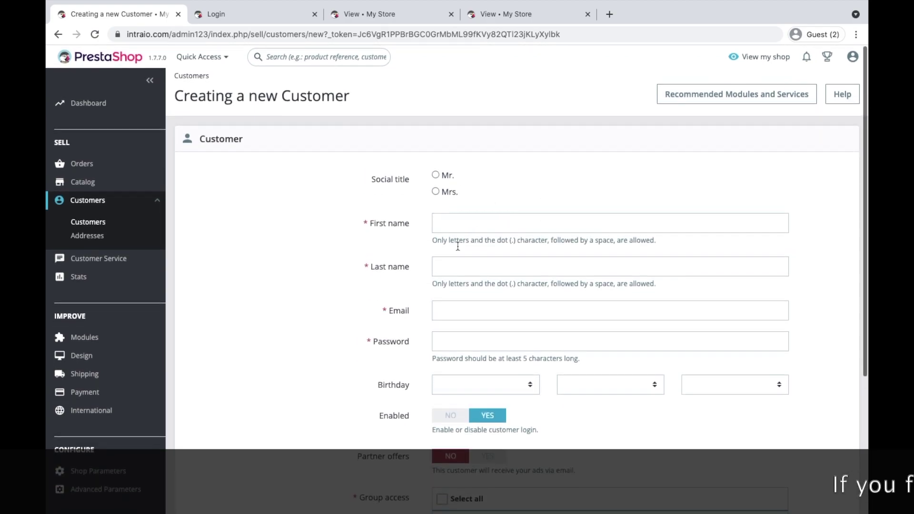
{"action": "scroll", "coordinate": [392, 264], "scroll_direction": "down", "scroll_amount": 5}
{"action": "left_click", "coordinate": [202, 483]}
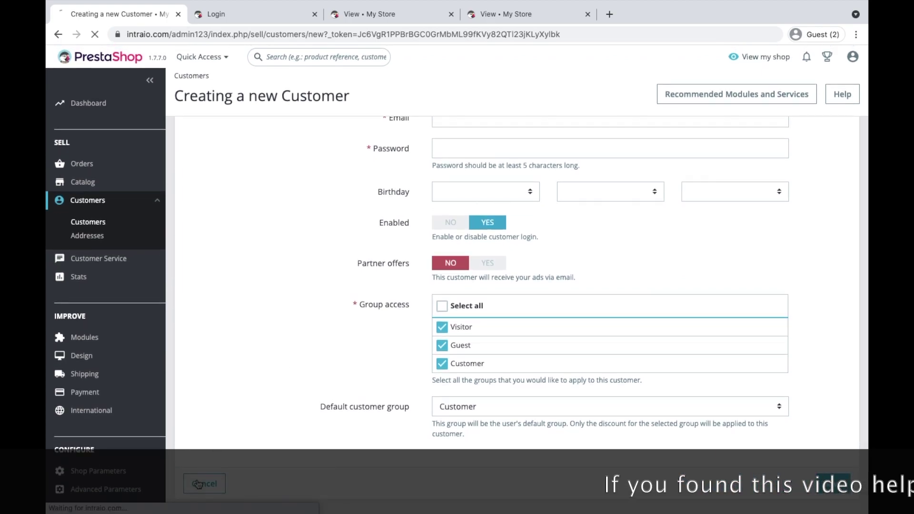